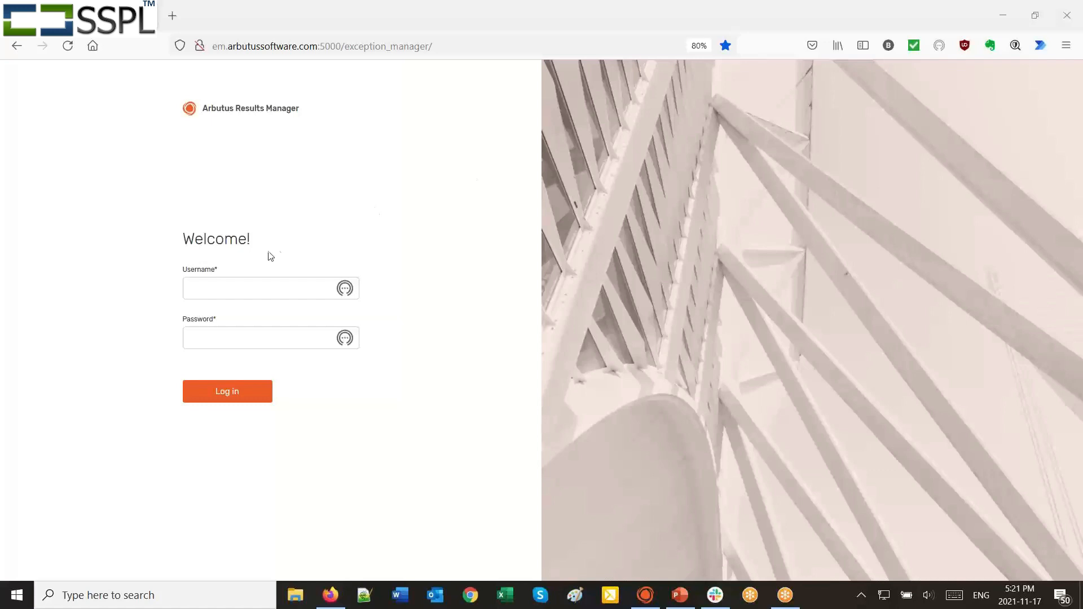
# Step: Log in to Results Manager using a saved account's username and password
pyautogui.click(256, 289)
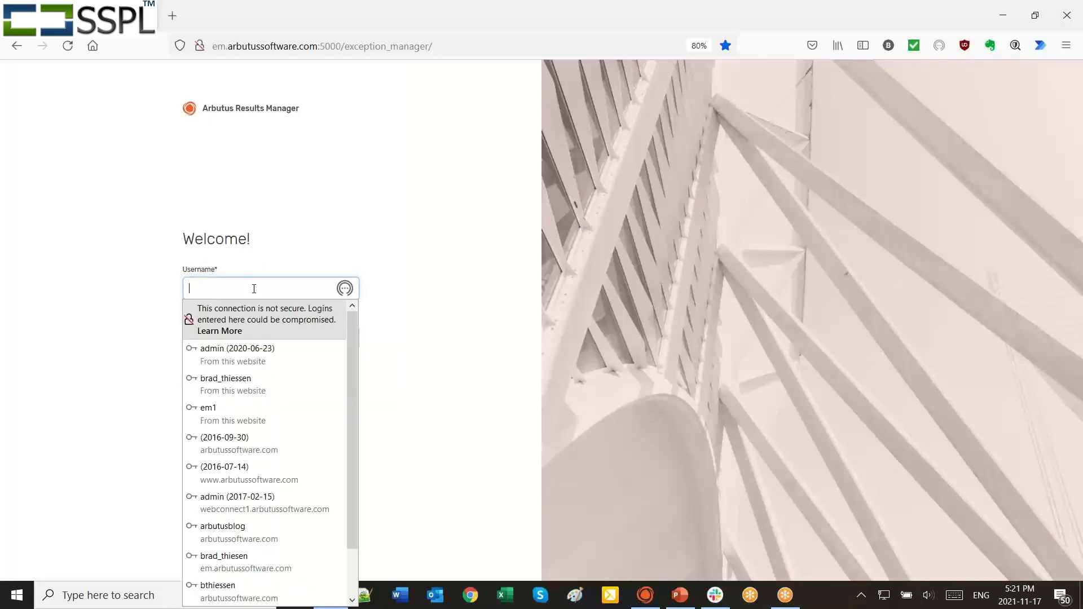
pyautogui.click(241, 384)
pyautogui.click(236, 396)
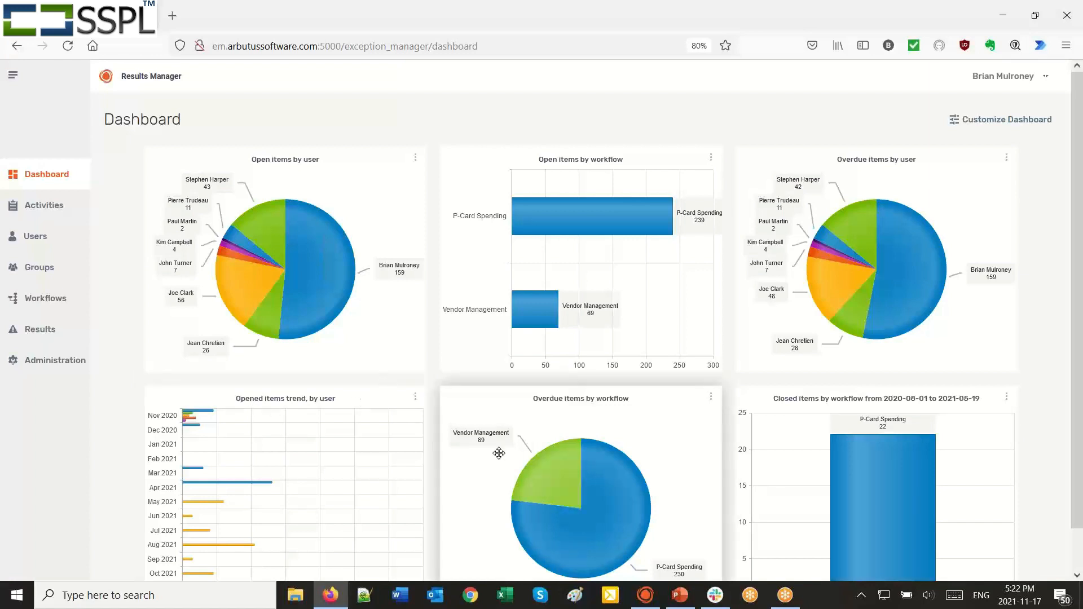
# Step: Review the dashboard charts and the list of charts available for customizing the dashboard
pyautogui.scroll(-1, 670, 453)
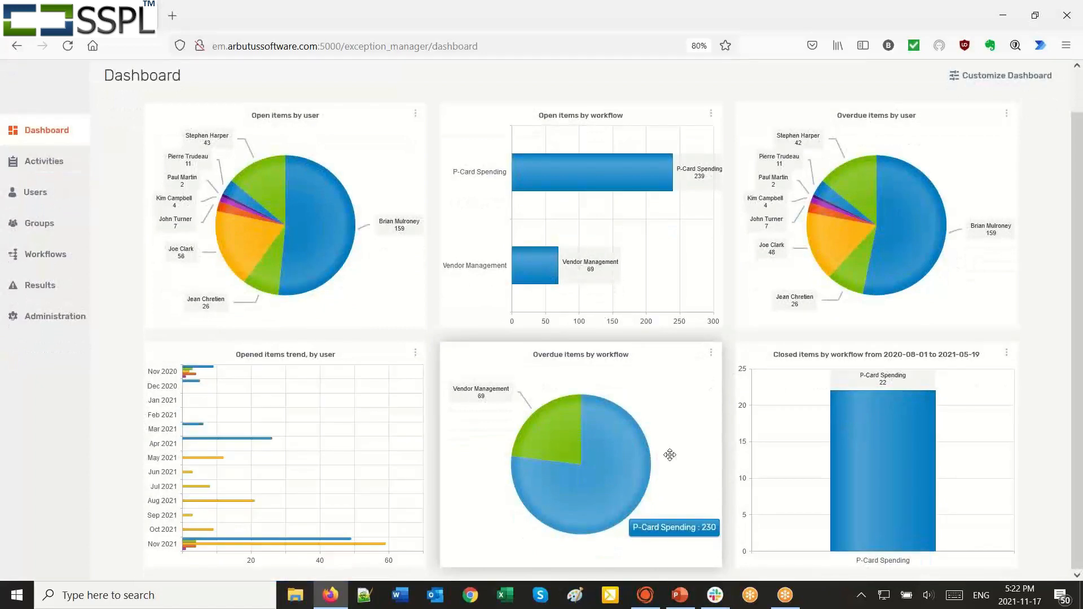
pyautogui.scroll(1, 669, 454)
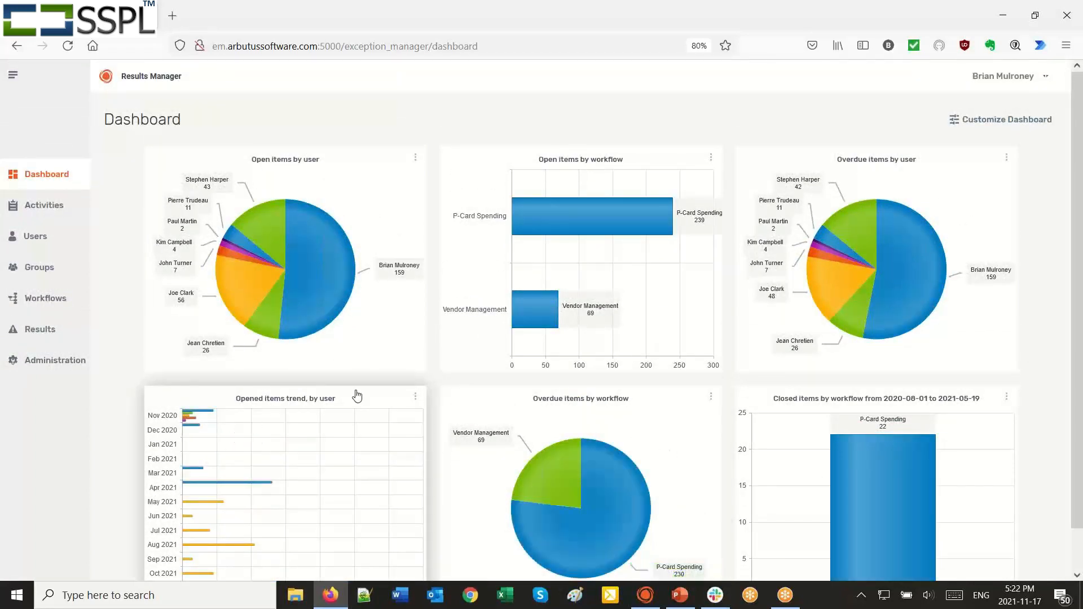
pyautogui.click(1005, 123)
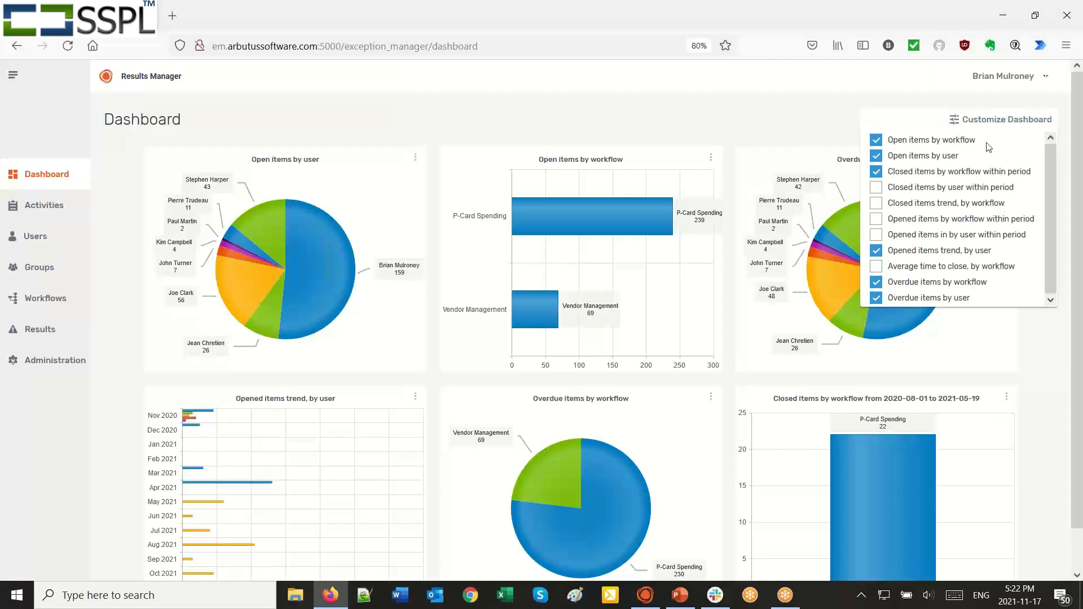
pyautogui.click(786, 135)
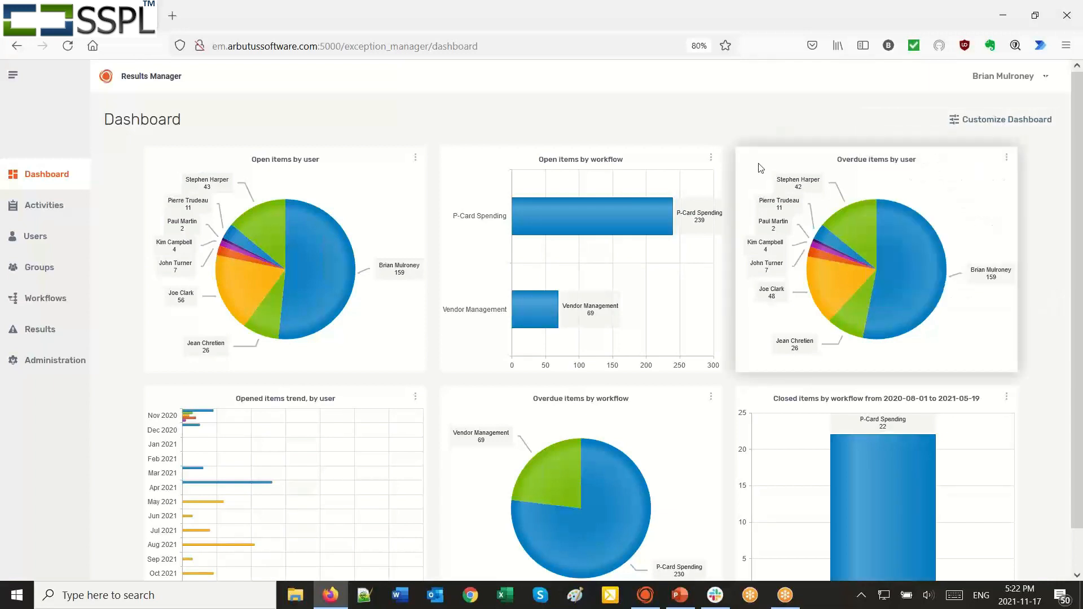
# Step: Drill into three users' slices of the Open items by user chart to view their workflow breakdowns, and close the breakdown window
pyautogui.click(262, 225)
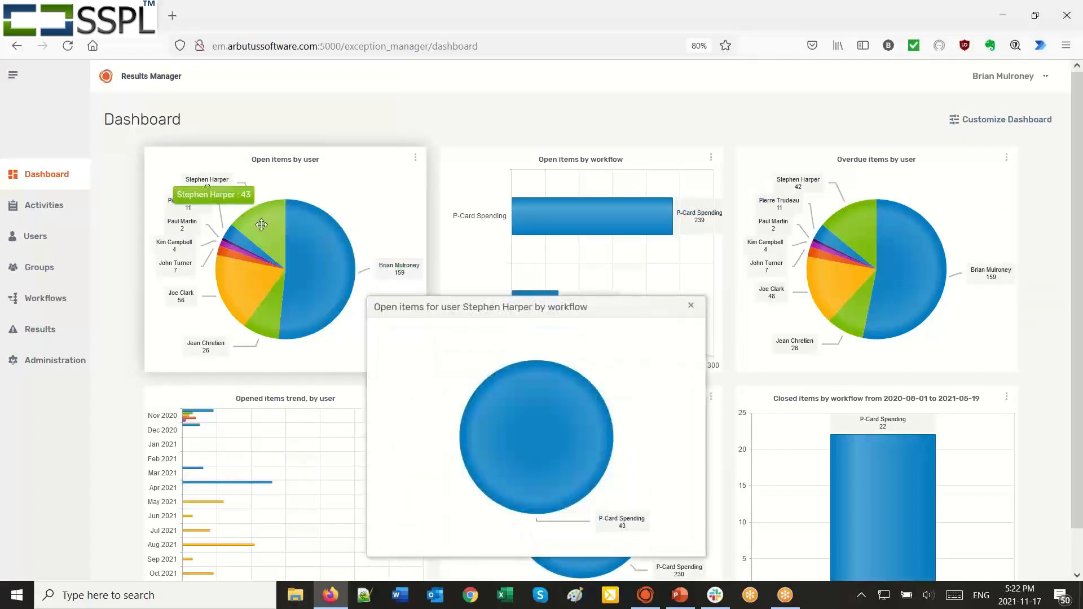
pyautogui.click(233, 276)
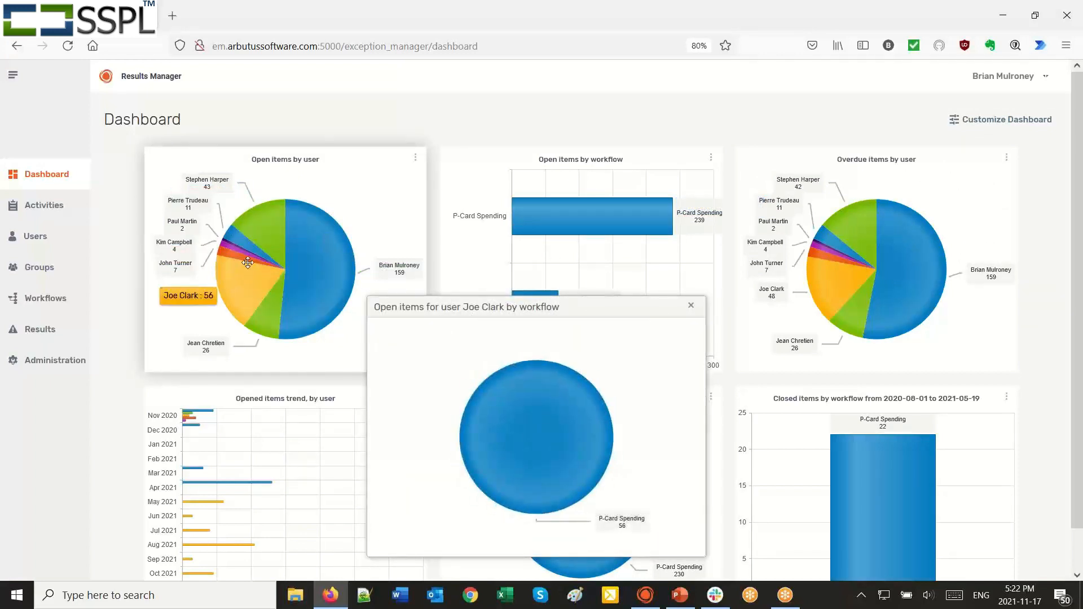
pyautogui.click(246, 255)
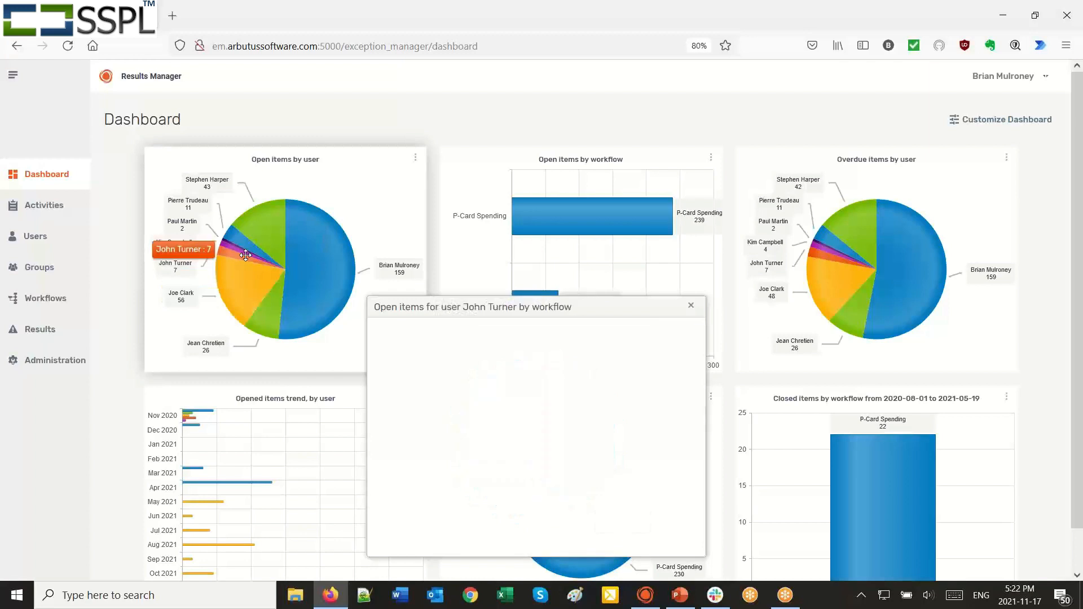
pyautogui.click(690, 306)
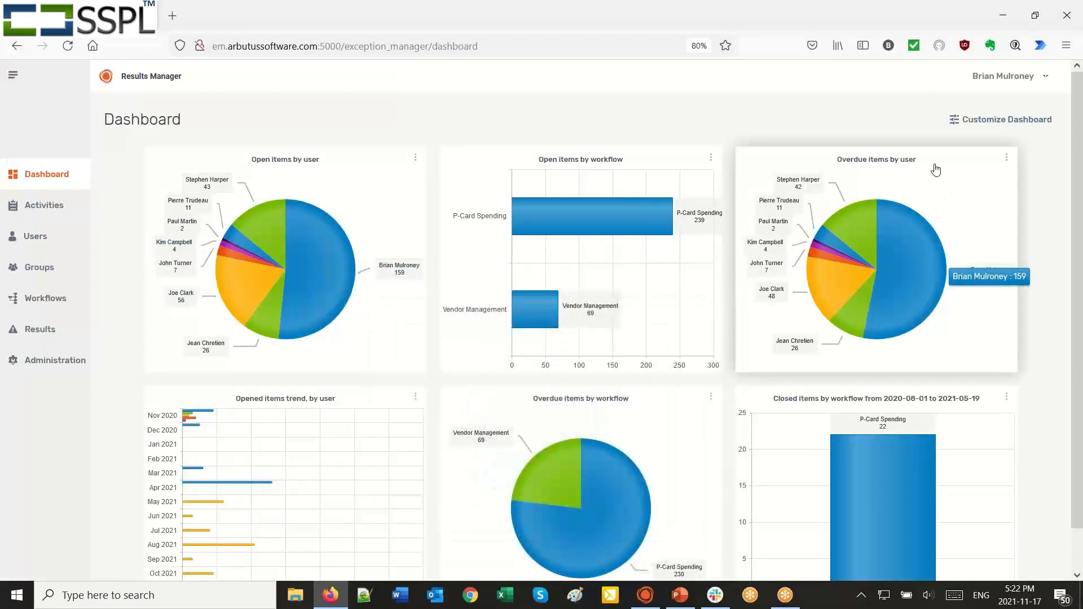
# Step: Move the Overdue items by user chart directly beside the Open items by user chart
pyautogui.moveTo(937, 162); pyautogui.dragTo(612, 162)
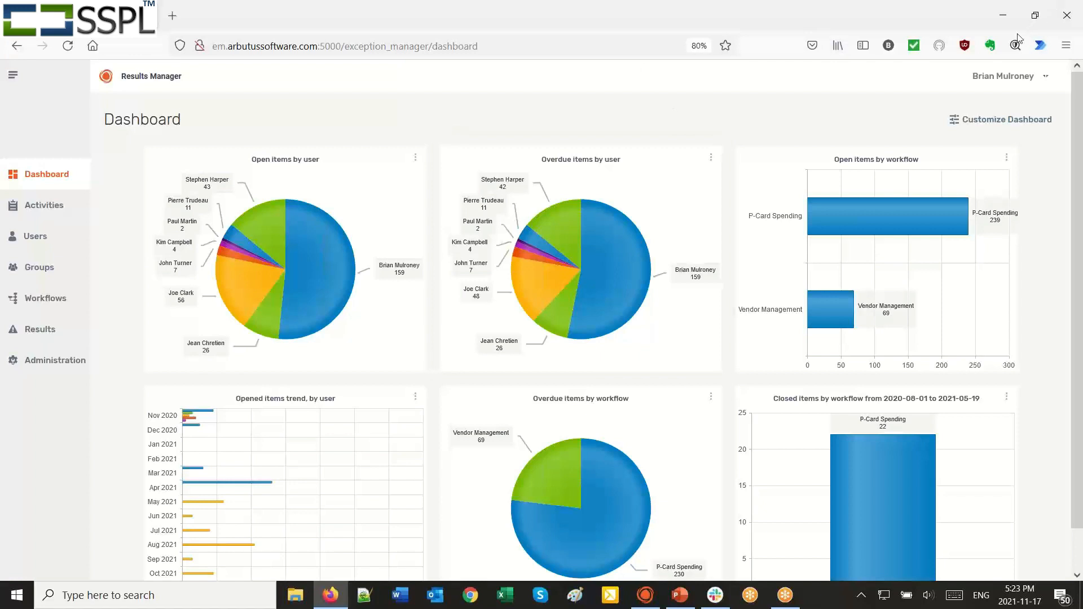
pyautogui.hotkey('alt', 'Tab')
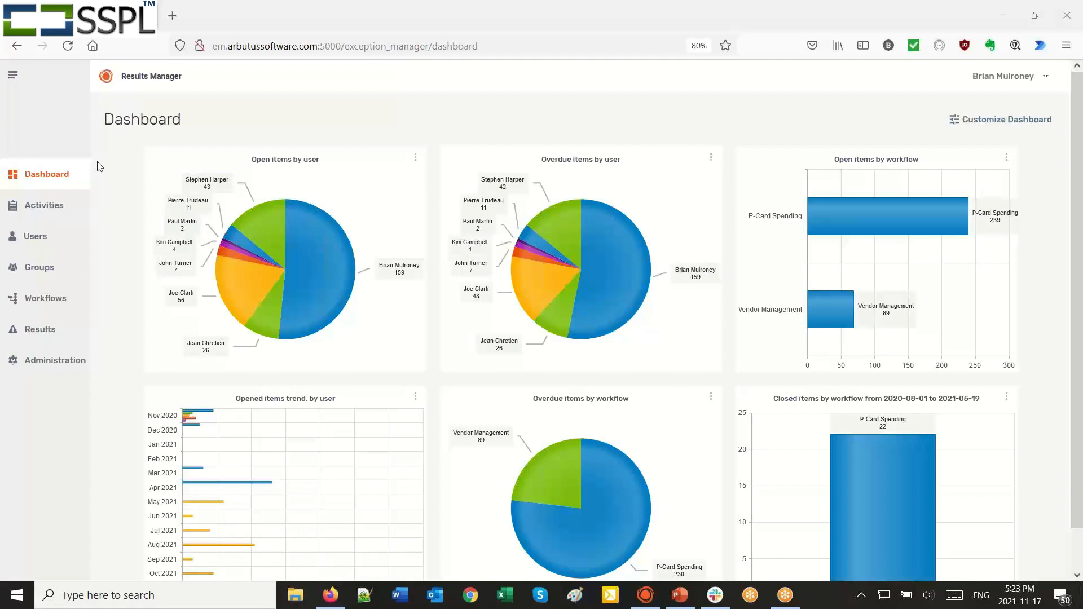
# Step: Collapse the navigation sidebar and expand it again
pyautogui.click(12, 78)
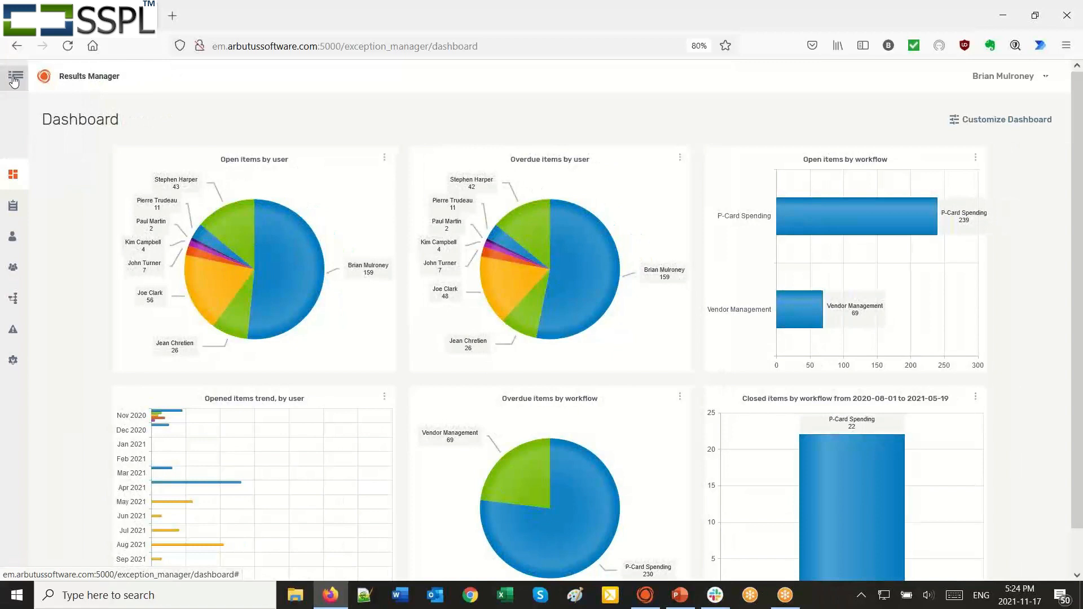
pyautogui.click(14, 81)
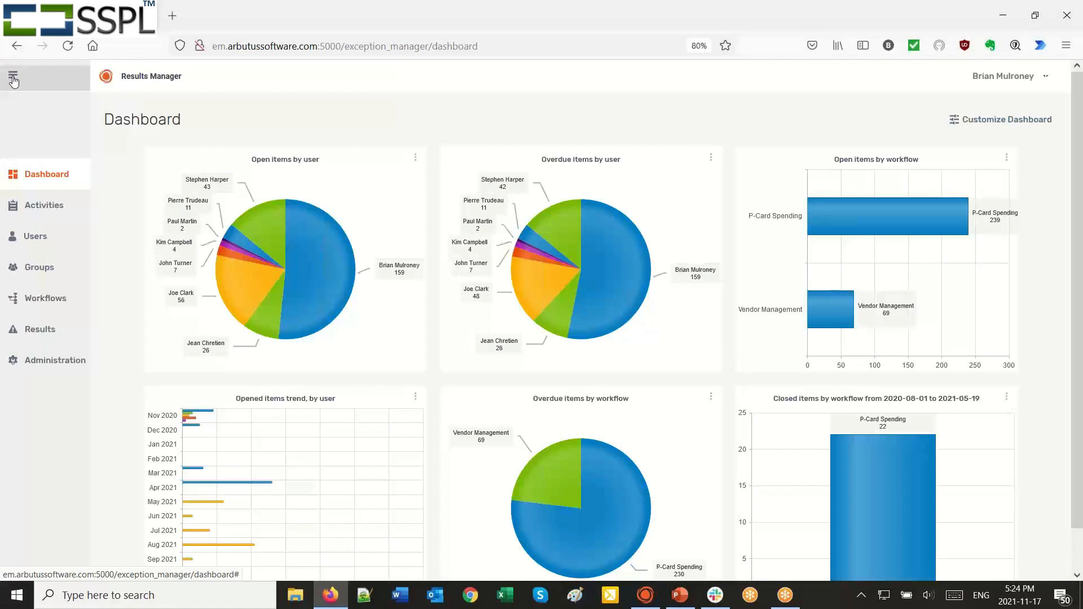
# Step: Open the Users list and examine the new-user form, including its Admin option, without saving a user
pyautogui.click(44, 240)
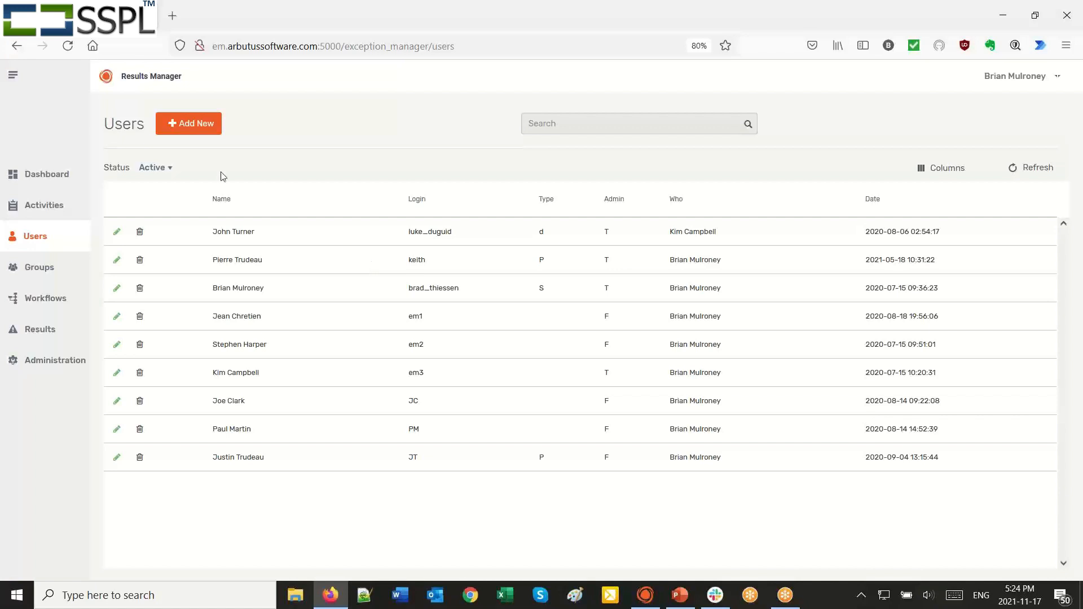
pyautogui.click(195, 128)
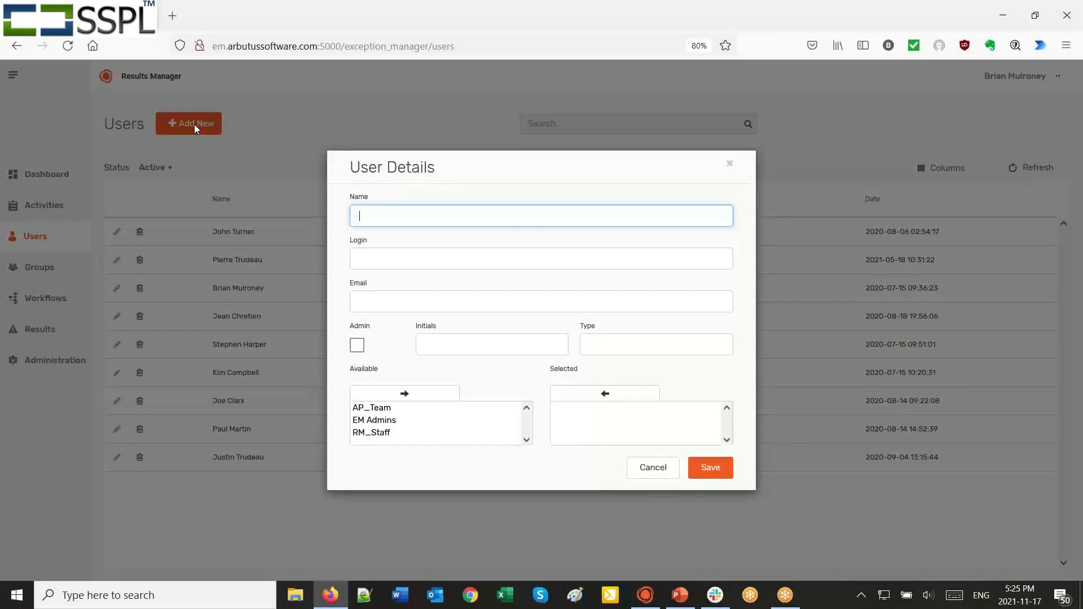
pyautogui.click(358, 346)
pyautogui.click(357, 346)
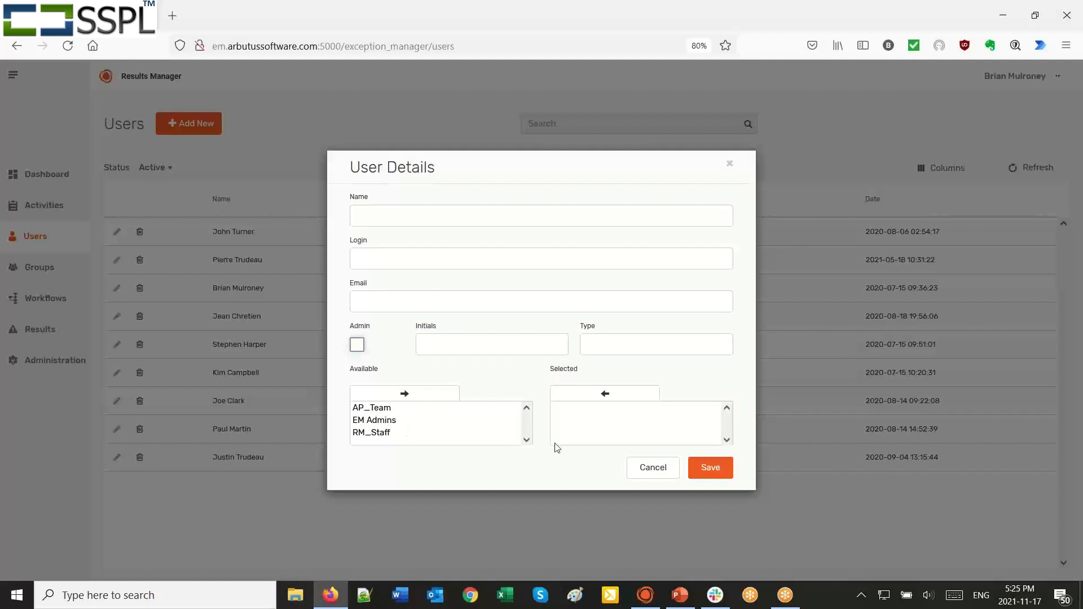
pyautogui.click(659, 477)
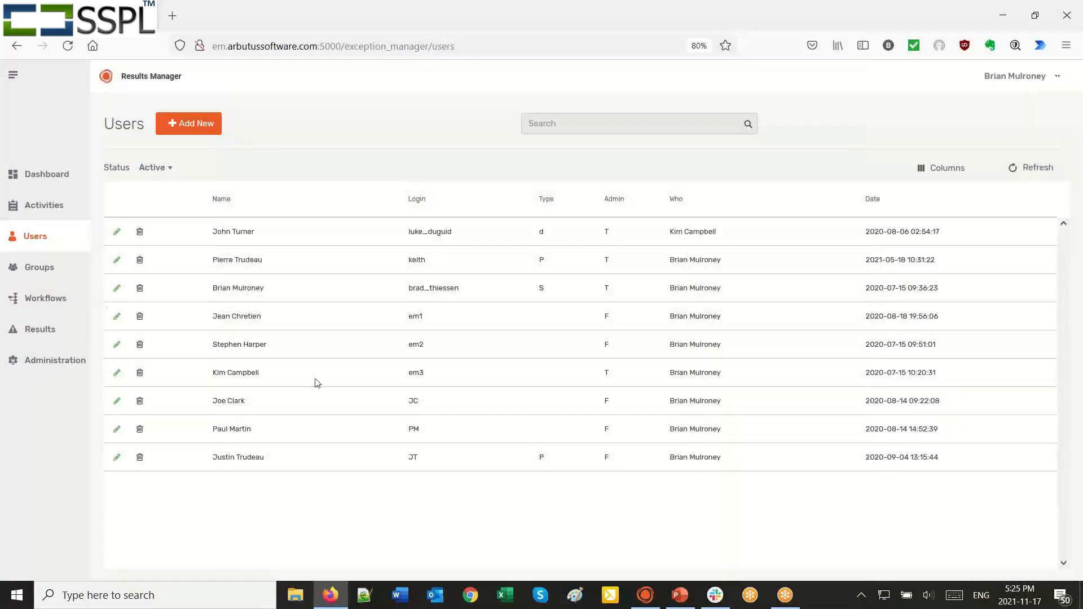
# Step: Try adding another member to the AP_Team group and examine its allocation methods, discarding the changes
pyautogui.click(20, 268)
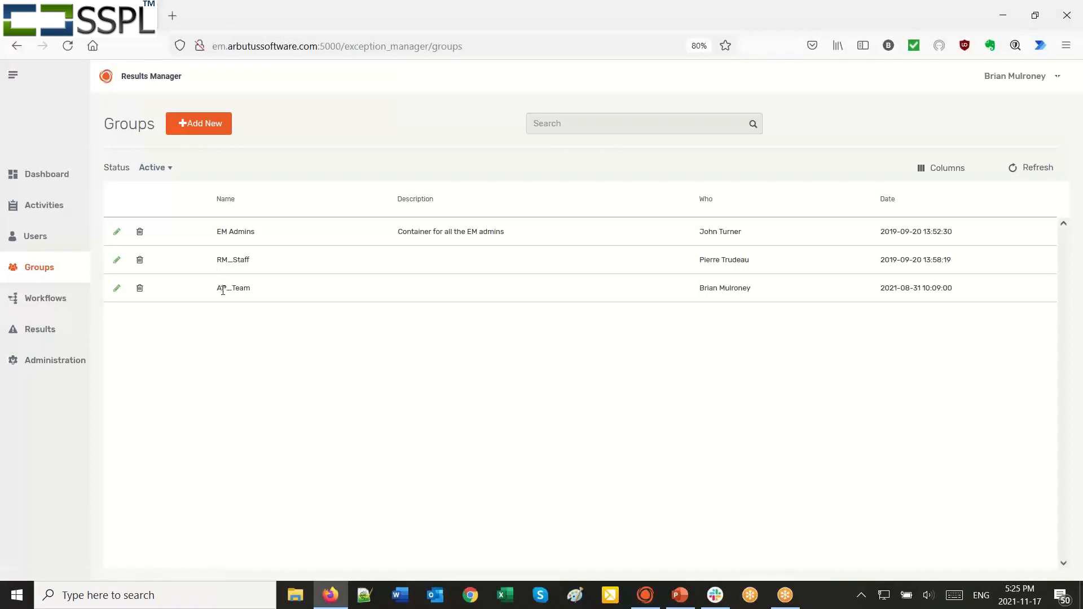
pyautogui.click(223, 290)
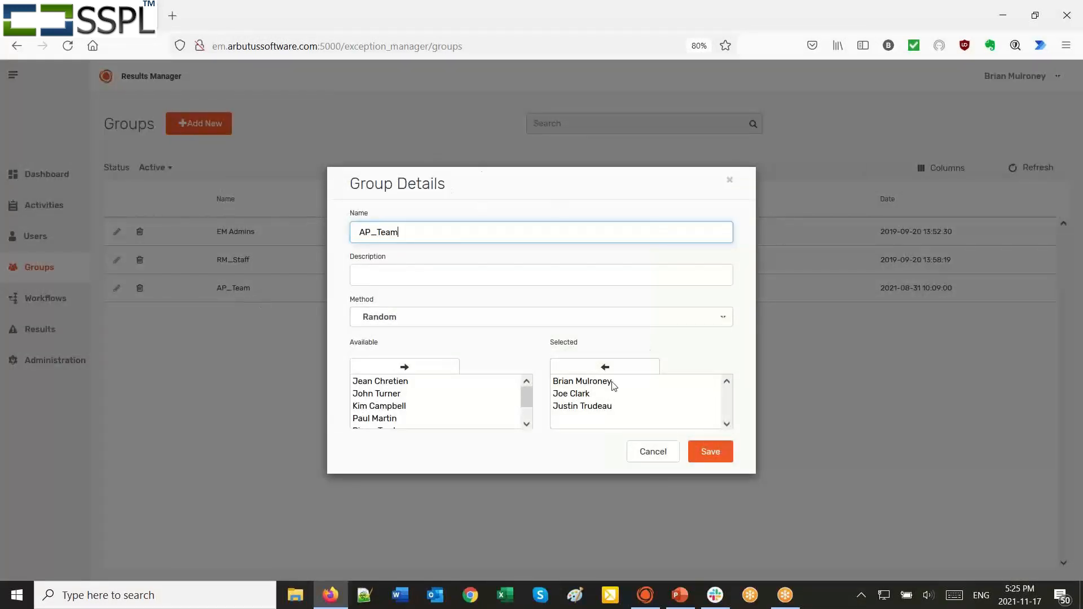
pyautogui.click(406, 418)
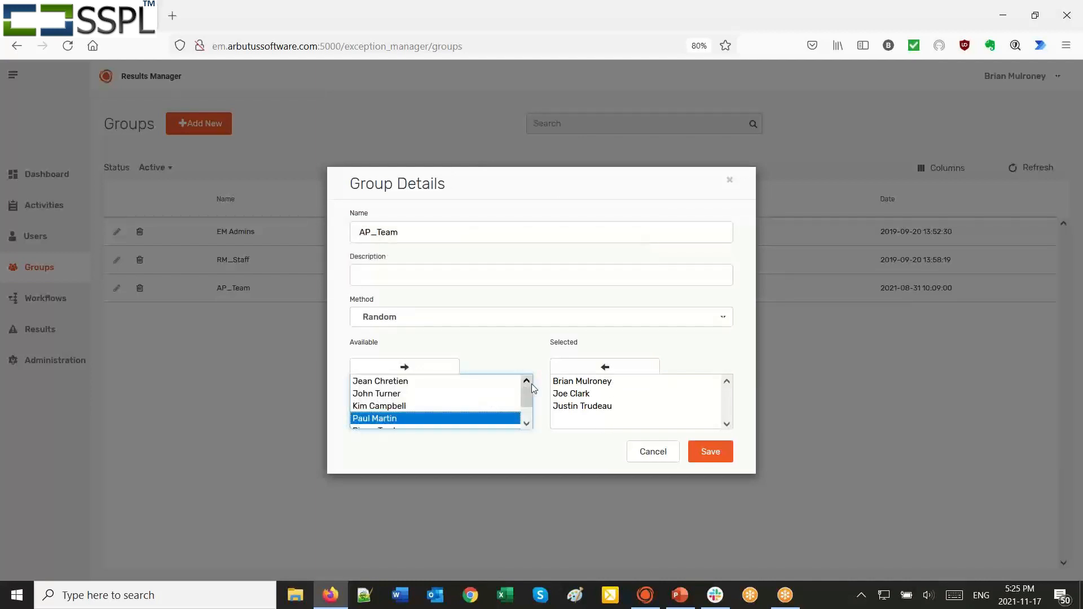
pyautogui.click(436, 370)
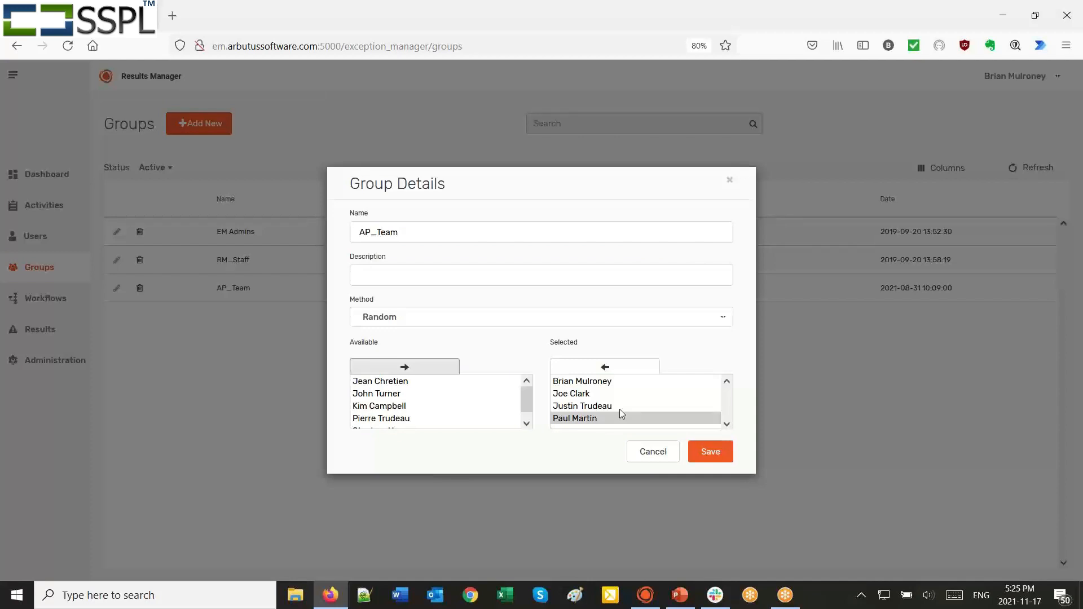
pyautogui.click(725, 319)
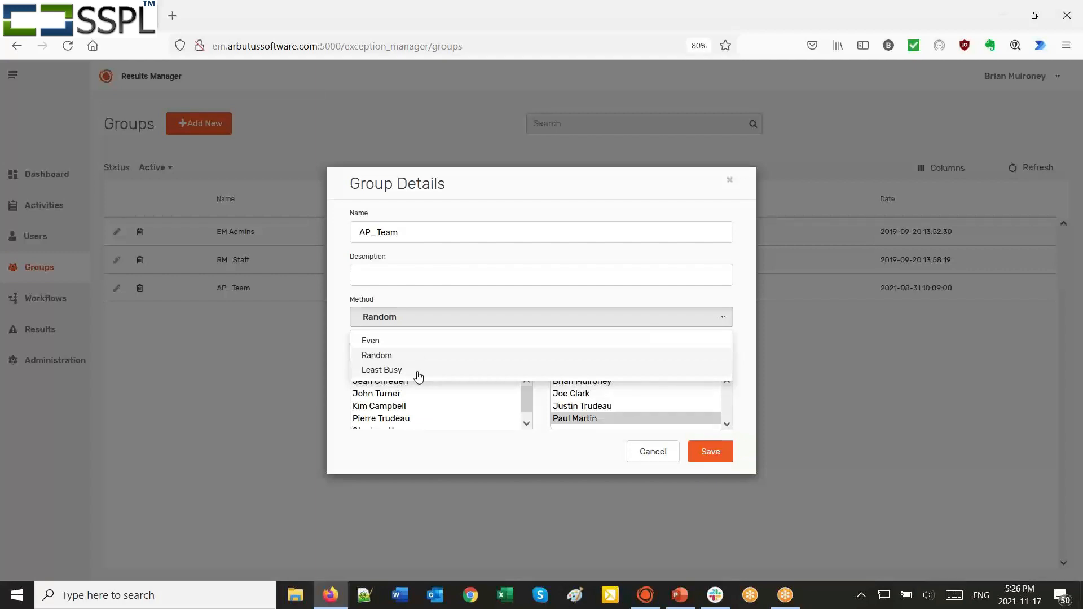
pyautogui.click(664, 458)
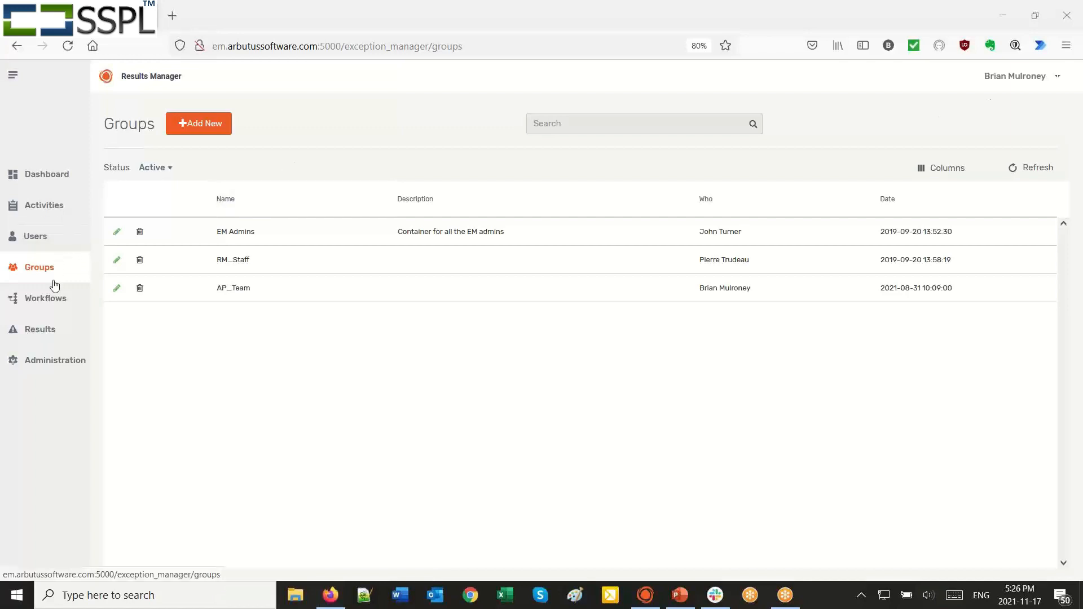
# Step: In the P-Card Spending workflow, add a node below the existing ones, labelled "Pcard Manager" and described as "Purchases over assigned limit"
pyautogui.click(45, 303)
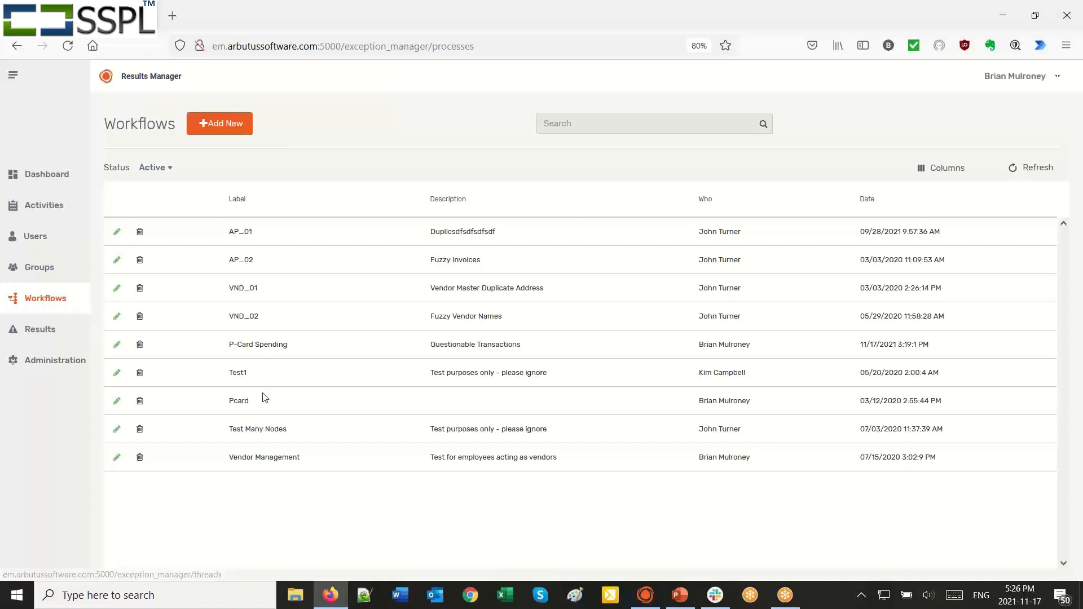
pyautogui.click(261, 345)
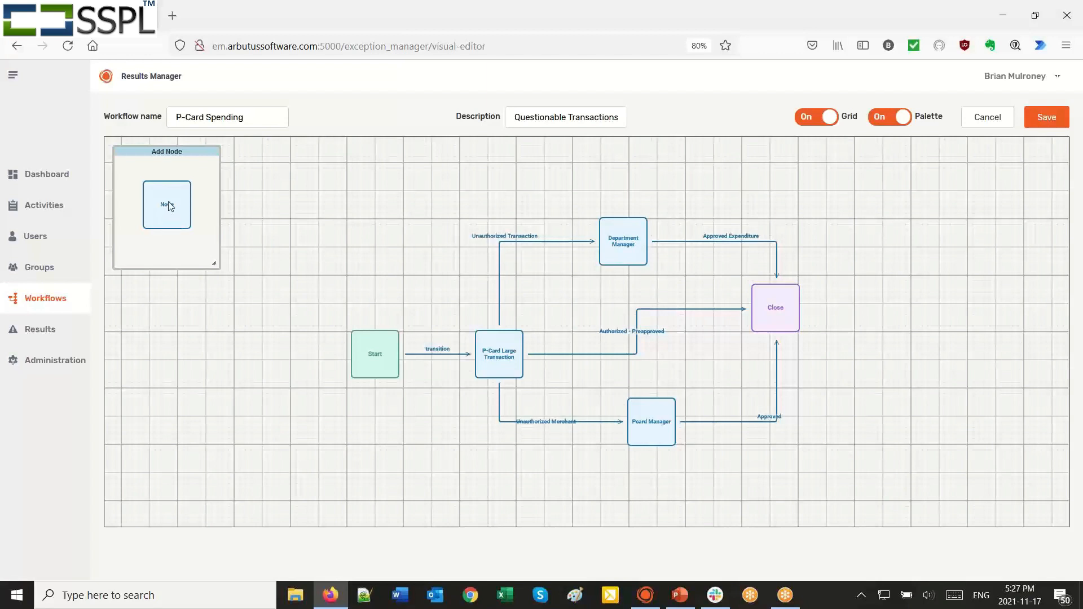
pyautogui.moveTo(169, 206); pyautogui.dragTo(657, 493)
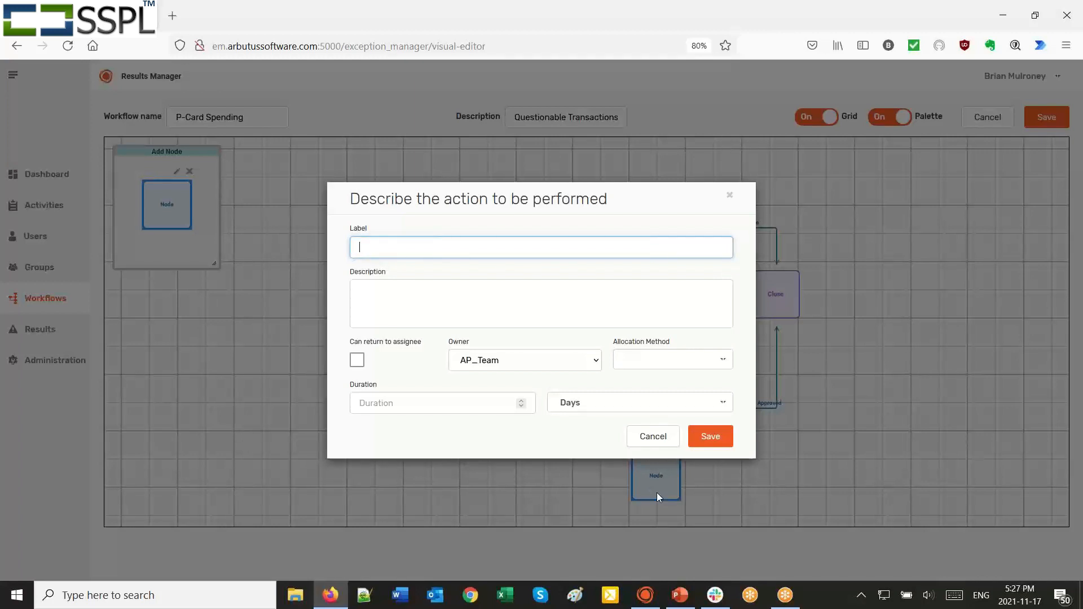
pyautogui.write('Pcard Manager')
pyautogui.click(409, 293)
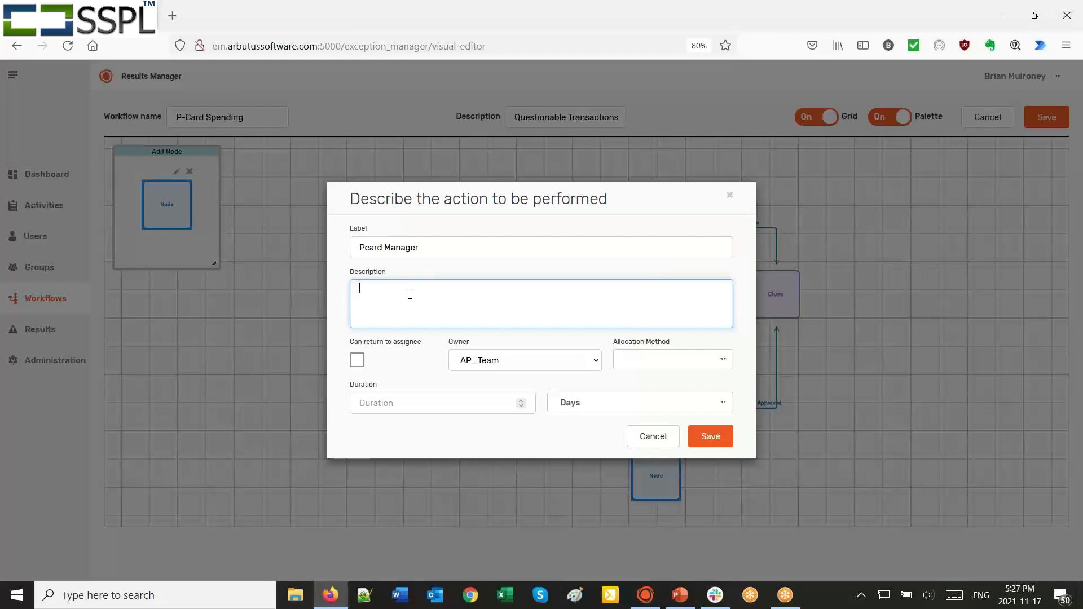
pyautogui.write('Purchases over assigned limit')
# Step: Keep AP_Team as the new node's owner, set its allocation method to Even and allow returning items to the assignee
pyautogui.click(594, 363)
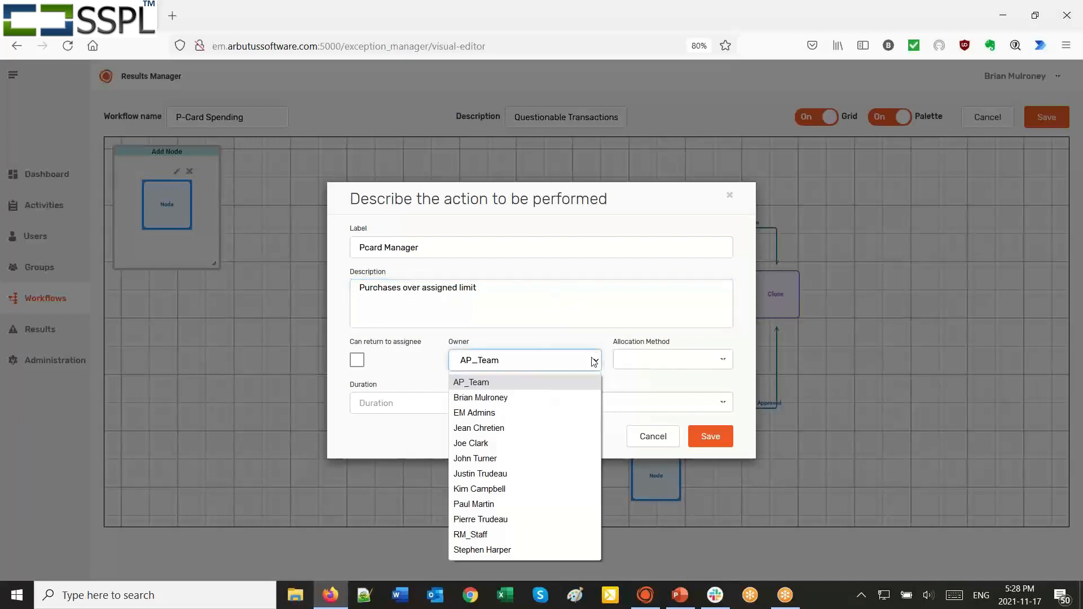
pyautogui.click(558, 360)
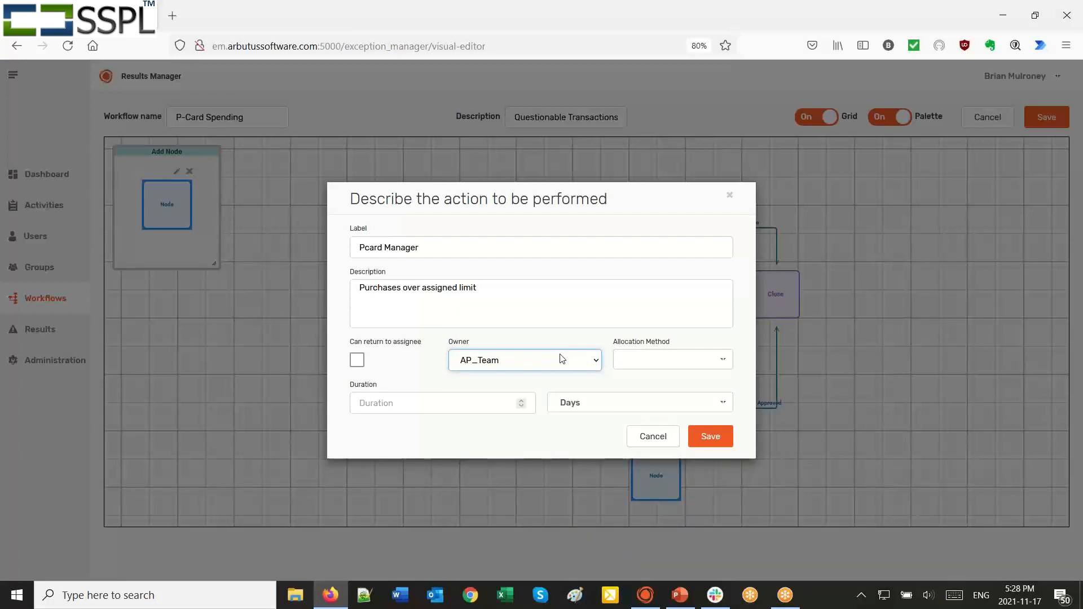
pyautogui.click(725, 360)
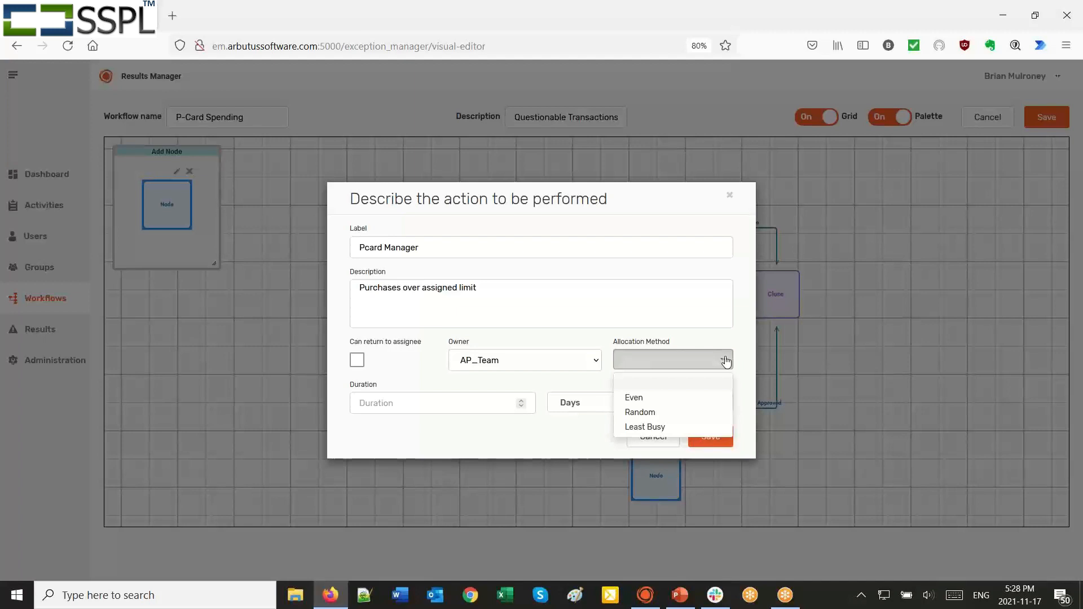
pyautogui.click(634, 397)
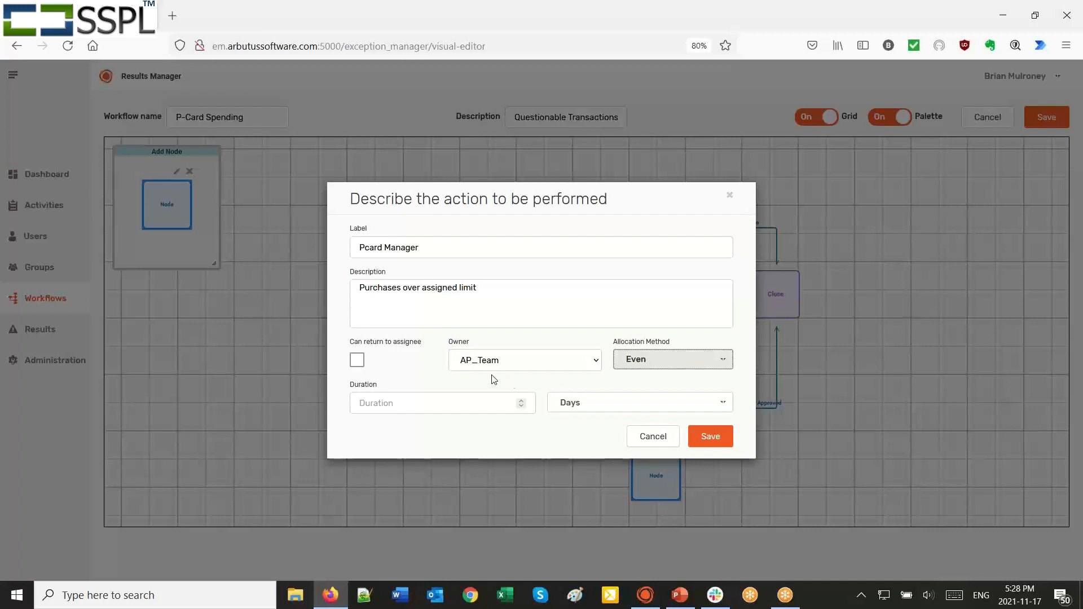
pyautogui.click(357, 361)
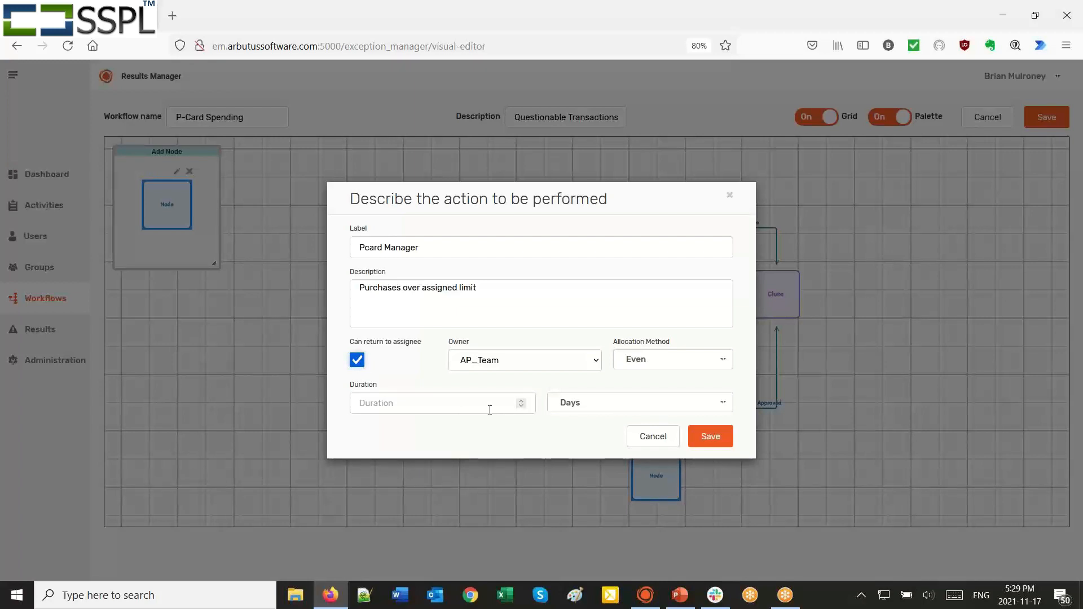
# Step: Set the new Pcard Manager node's duration to 3 days and save the node
pyautogui.click(607, 408)
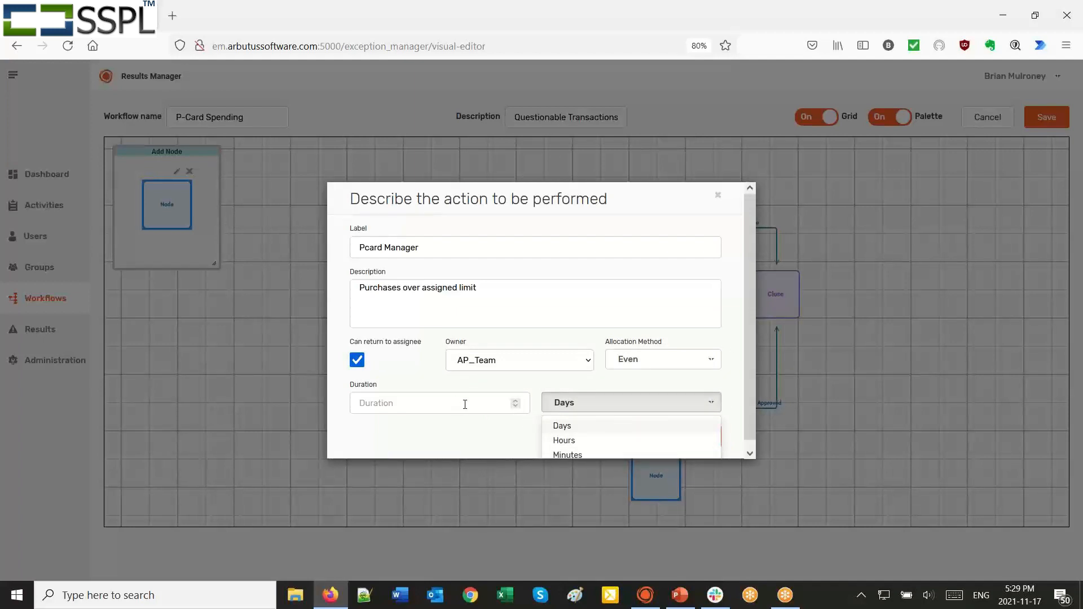
pyautogui.click(569, 410)
pyautogui.click(488, 407)
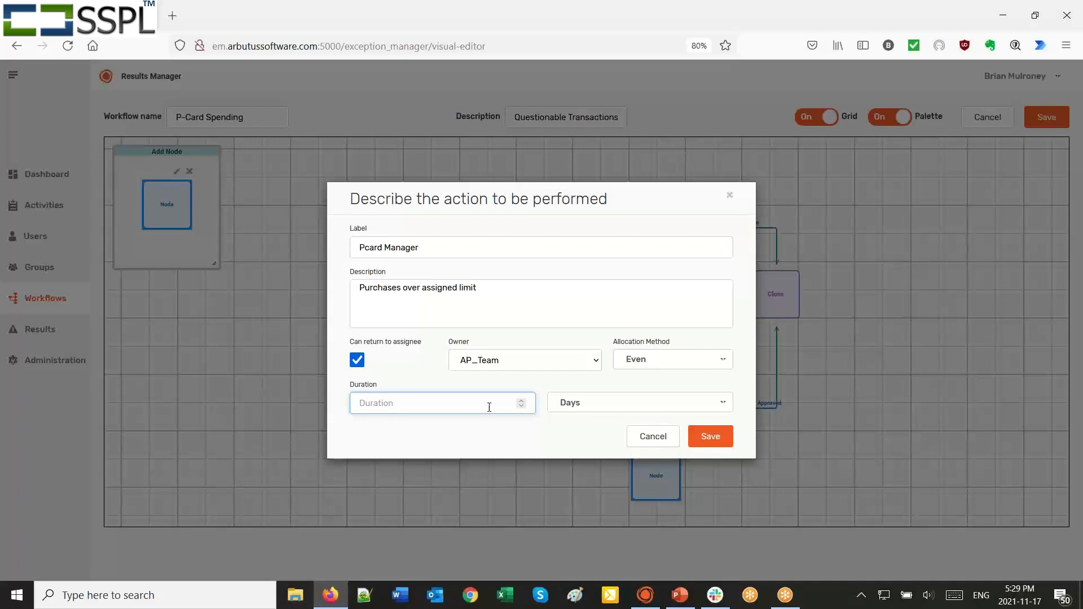
pyautogui.write('3')
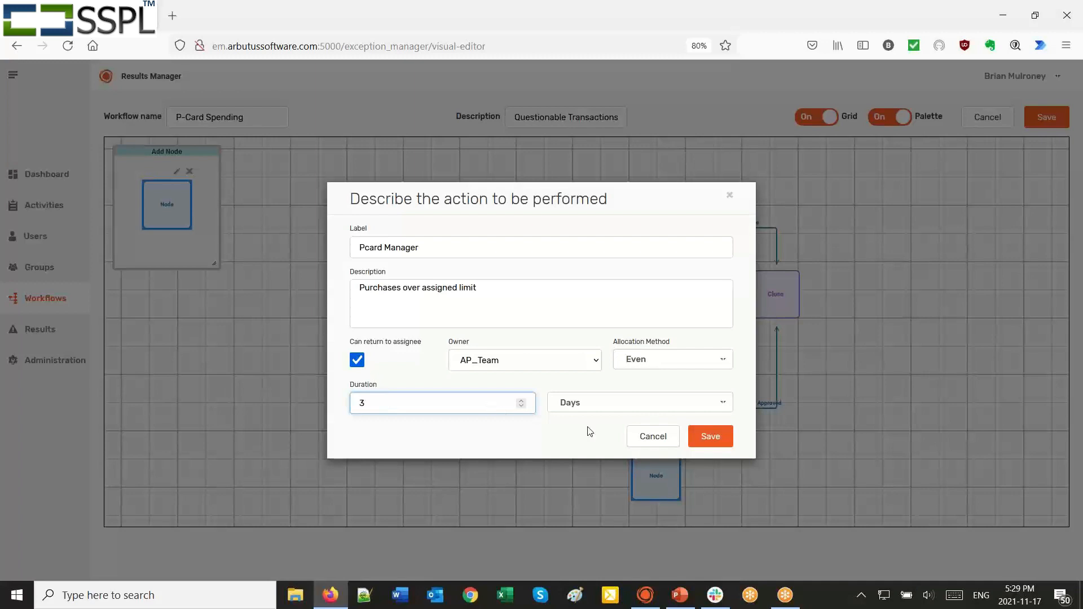
pyautogui.click(704, 440)
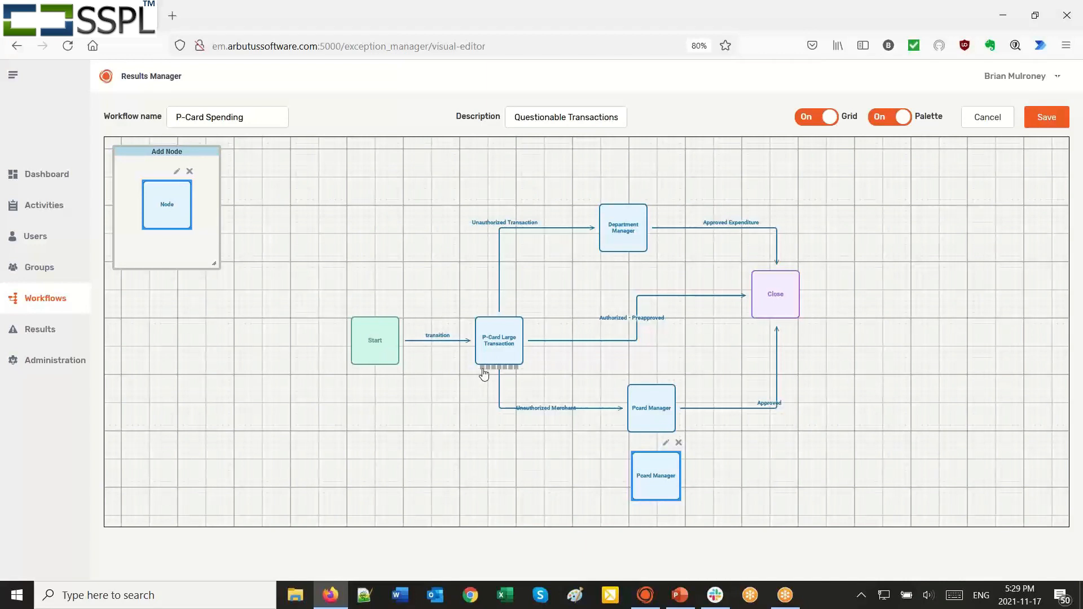
# Step: Connect the P-Card Large Transaction node to the new lower Pcard Manager node with a result labelled "Over Limit"
pyautogui.moveTo(483, 371); pyautogui.dragTo(623, 476)
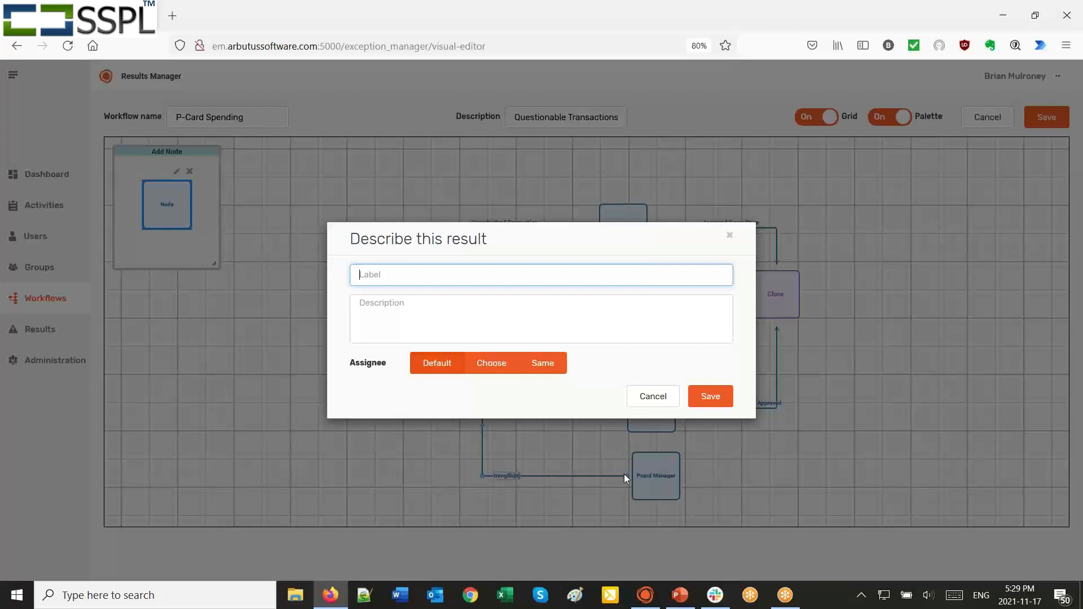
pyautogui.write('Over Limit')
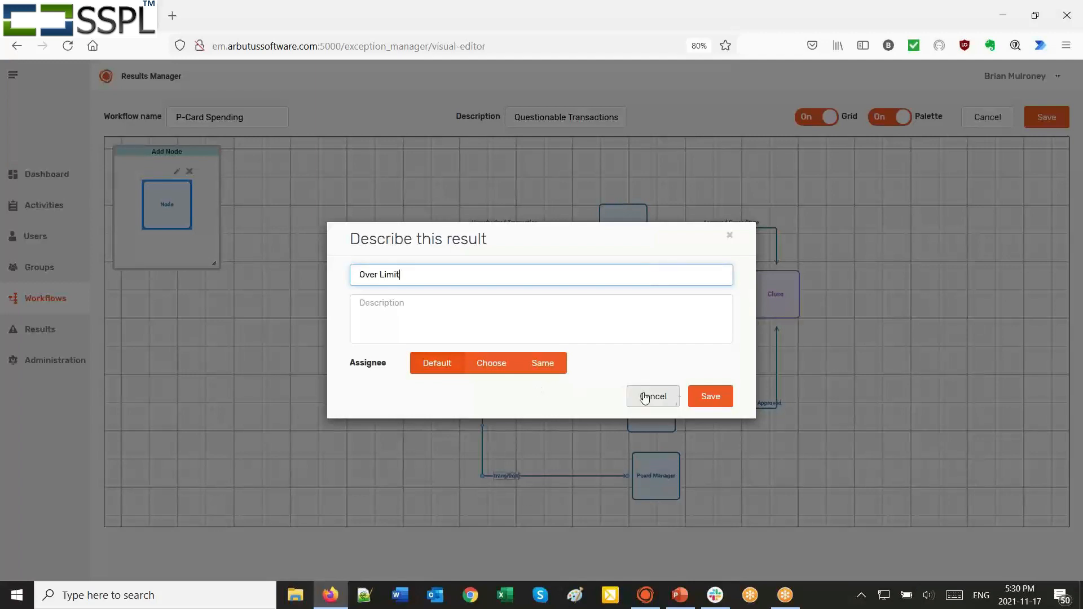
pyautogui.click(701, 398)
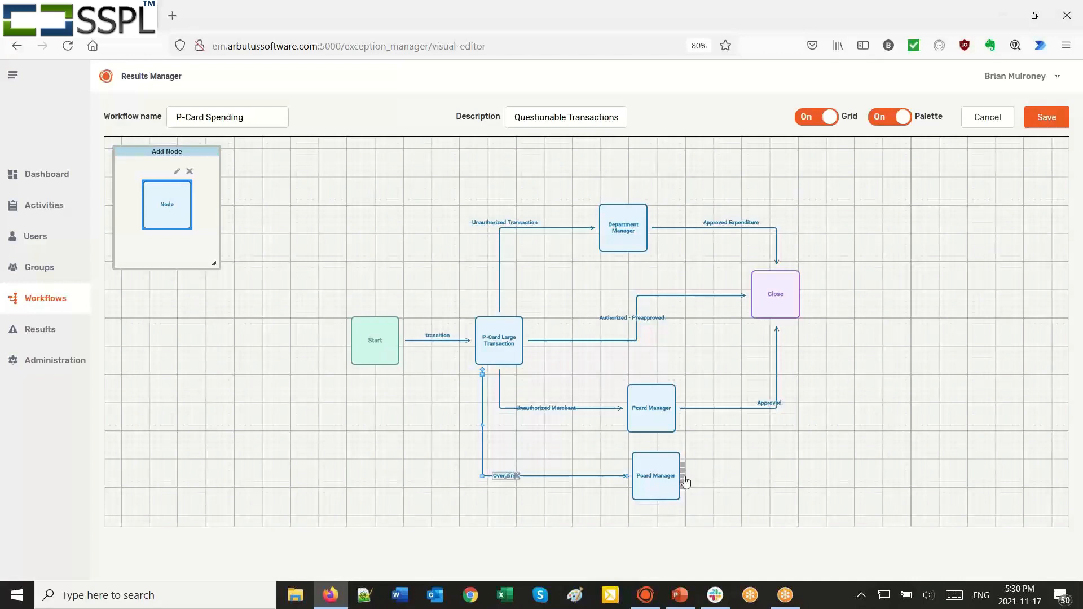
# Step: Connect the new Pcard Manager node to Close with a result labelled "Approved" and save the P-Card Spending workflow
pyautogui.moveTo(683, 477)
pyautogui.mouseDown()
pyautogui.moveTo(756, 471)
pyautogui.moveTo(827, 428)
pyautogui.moveTo(815, 340)
pyautogui.moveTo(792, 330)
pyautogui.mouseUp()
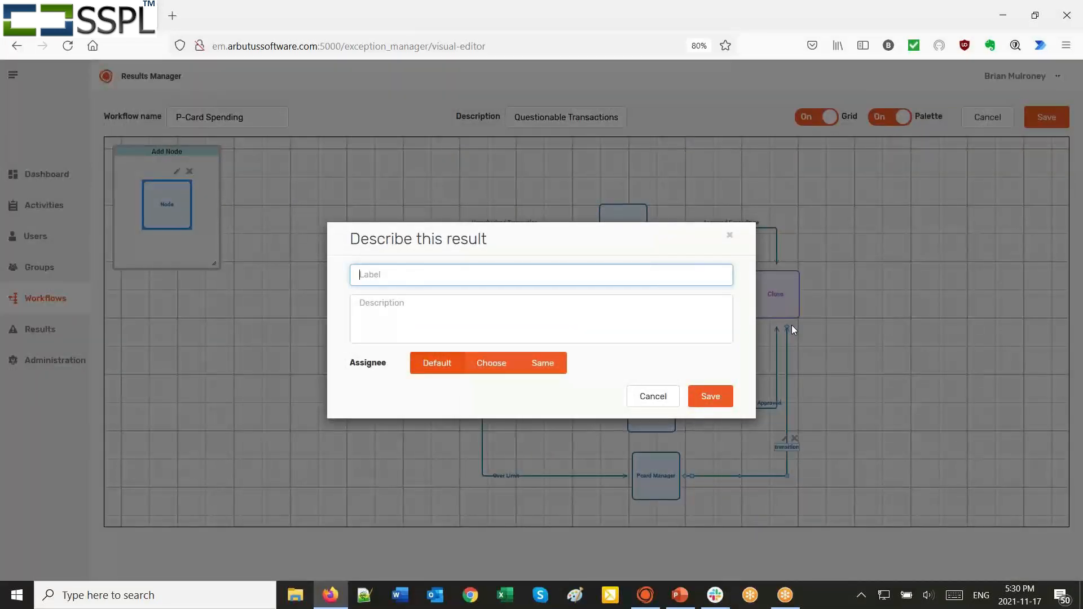
pyautogui.write('Approved')
pyautogui.click(718, 400)
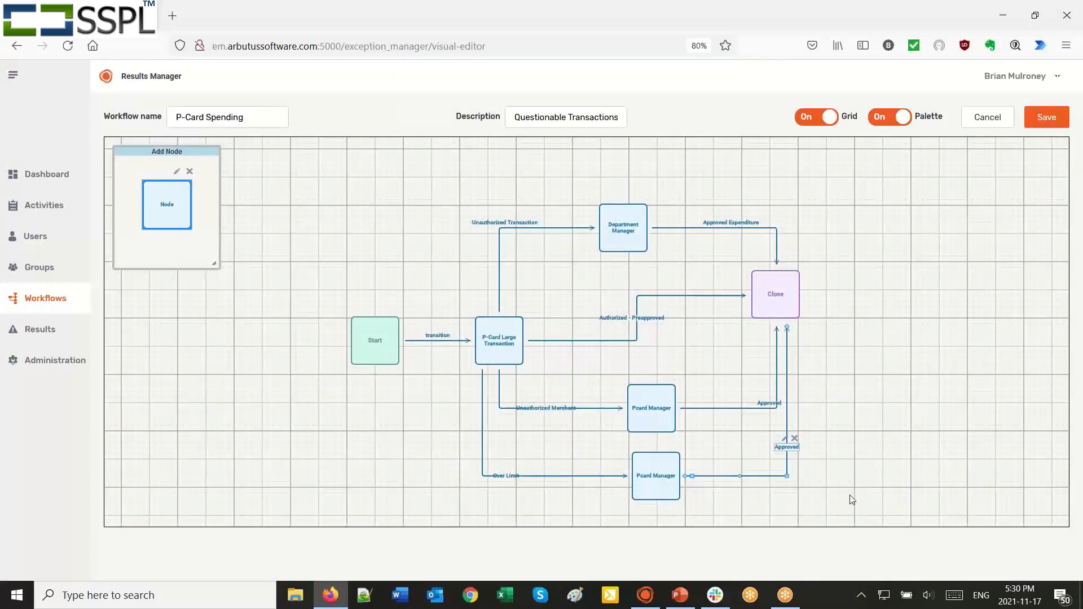
pyautogui.click(866, 492)
pyautogui.click(1046, 117)
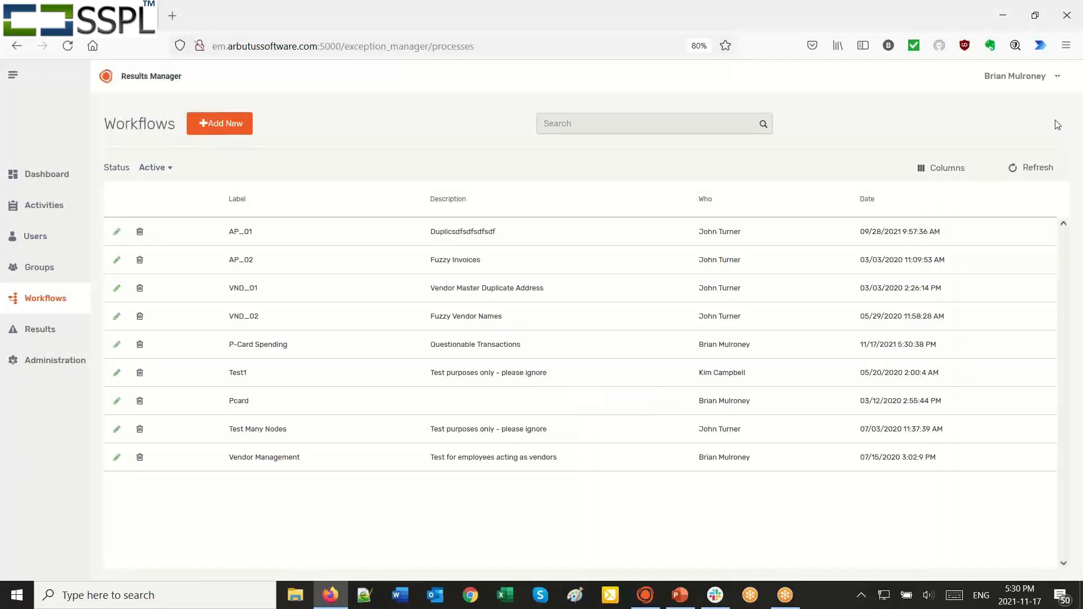
# Step: Switch to Arbutus Analyzer and examine the RESULTS command in the Except_single_RM_Demo script, including its single, creator and workflow parameters
pyautogui.moveTo(671, 595)
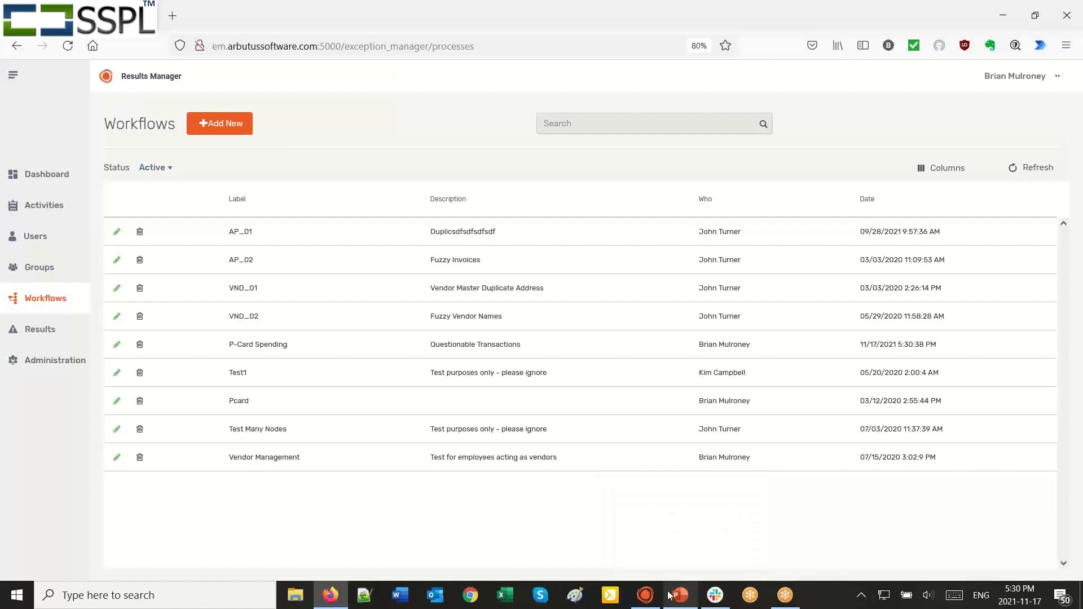
pyautogui.hotkey('alt', 'Tab')
pyautogui.hotkey('alt', 'Tab')
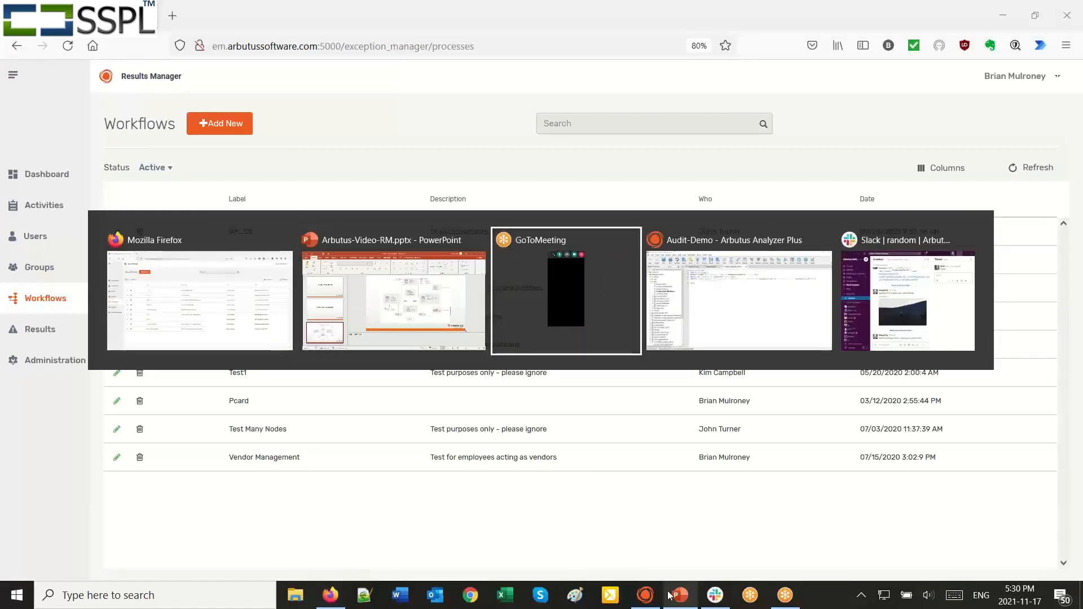
pyautogui.hotkey('alt', 'Tab')
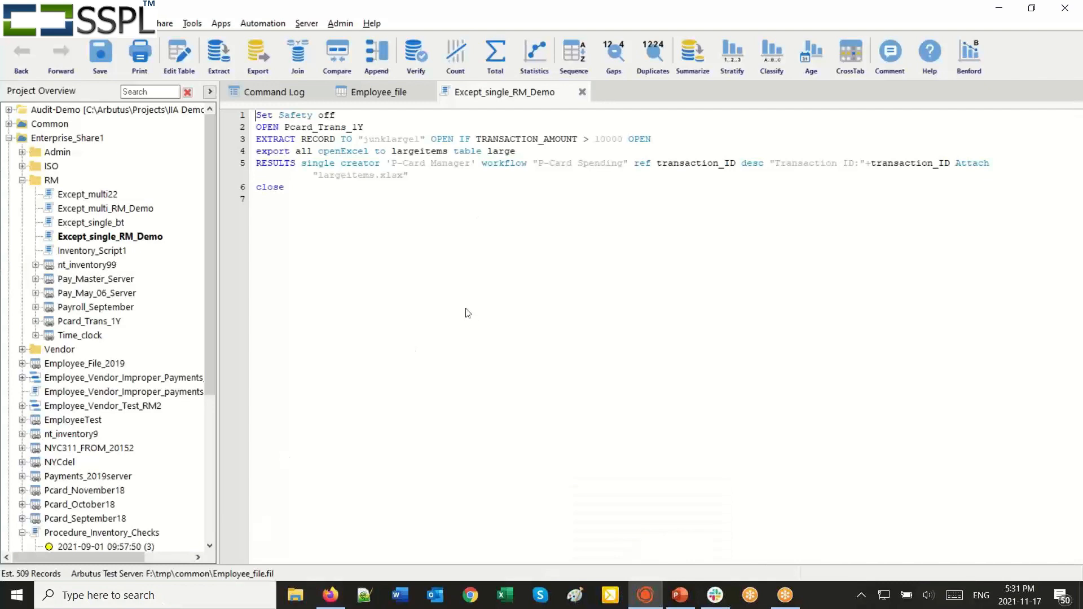
pyautogui.click(416, 178)
pyautogui.moveTo(416, 178); pyautogui.dragTo(257, 165)
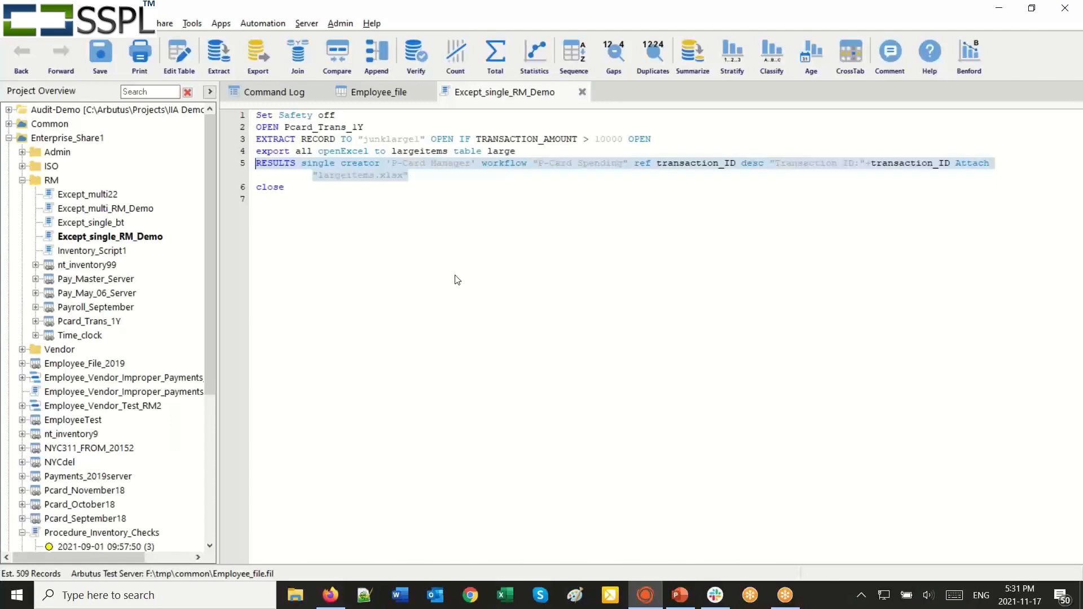
pyautogui.click(465, 245)
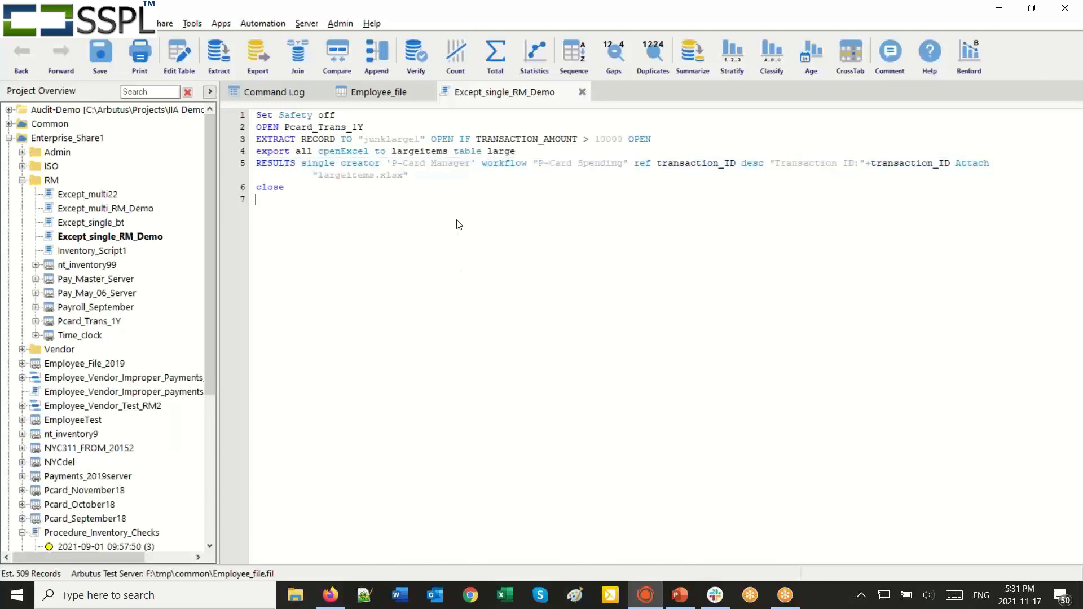
pyautogui.moveTo(341, 166); pyautogui.dragTo(386, 168)
pyautogui.moveTo(538, 166); pyautogui.dragTo(628, 175)
pyautogui.click(619, 165)
pyautogui.doubleClick(325, 165)
pyautogui.click(415, 246)
# Step: Collapse the RM folder and Procedure_Inventory_Checks in the project tree and open the Employee_Vendor_Test_RM2 workflow
pyautogui.click(22, 180)
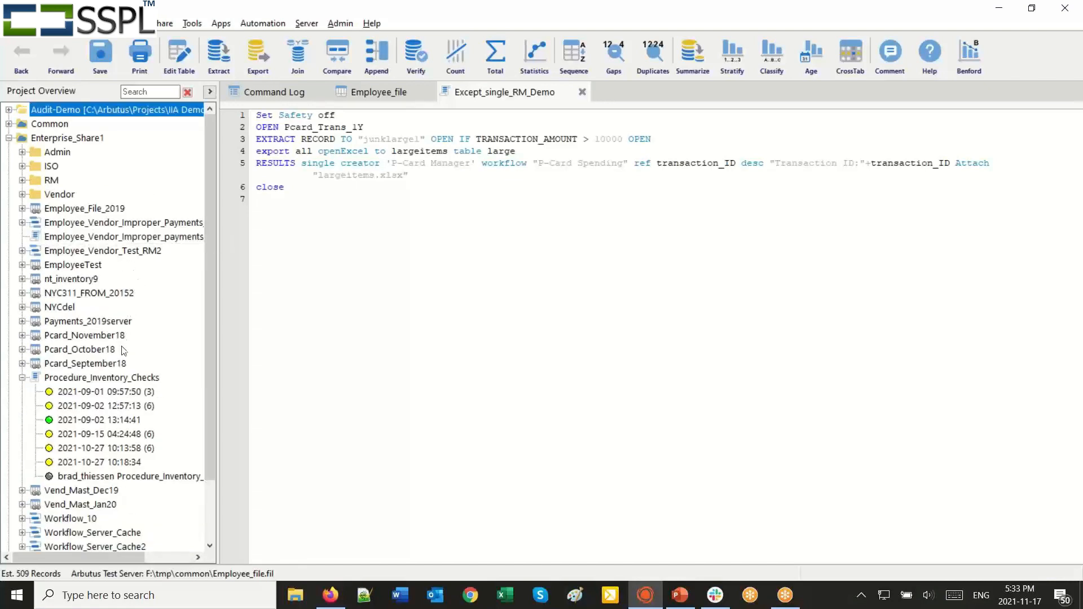
pyautogui.click(22, 378)
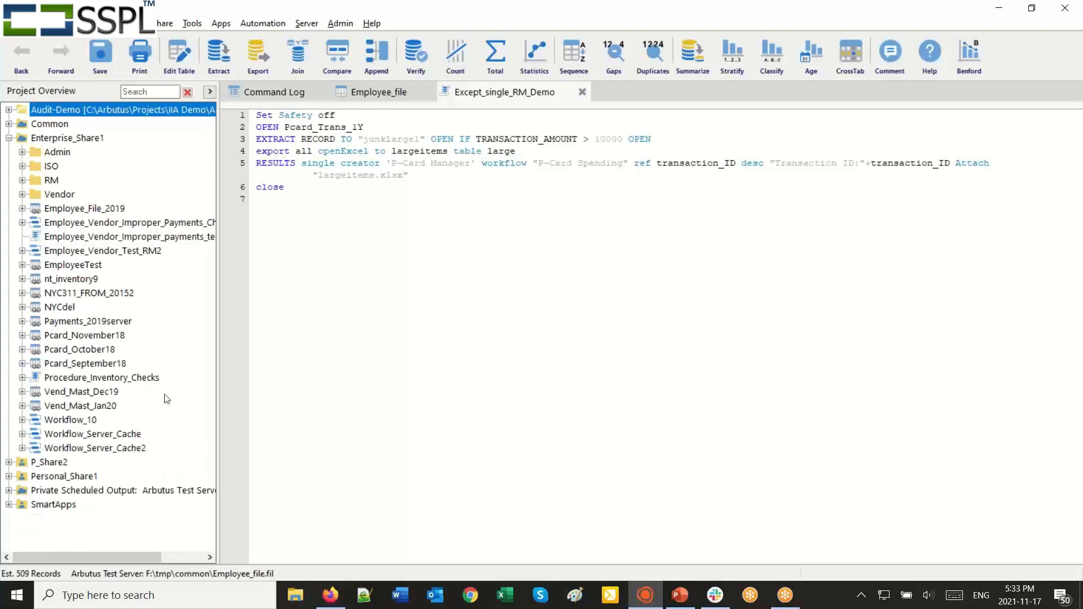
pyautogui.doubleClick(93, 252)
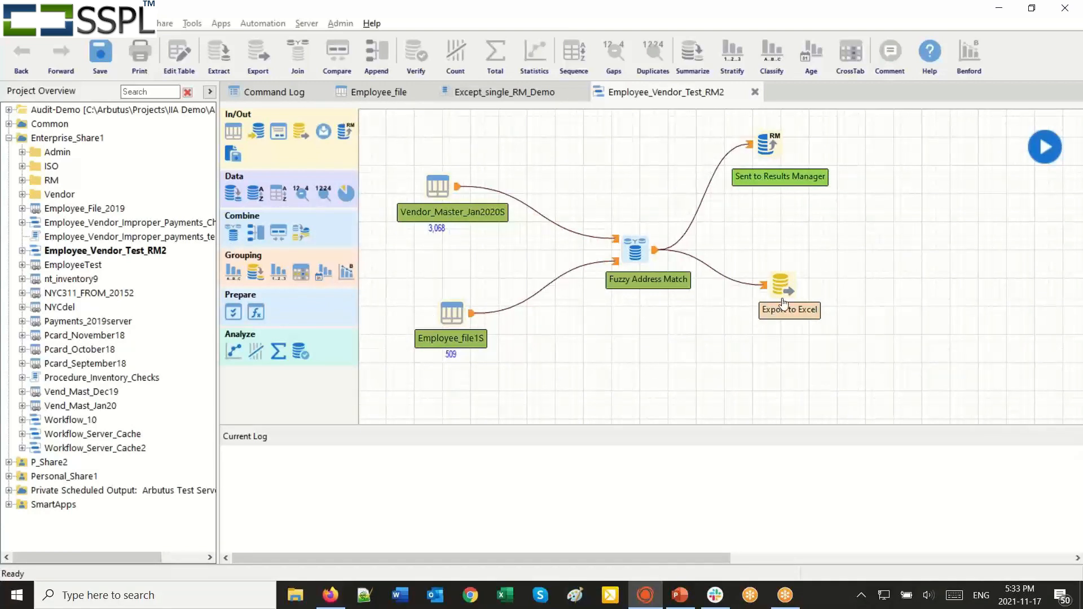
# Step: Review the settings of the Sent to Results Manager node, keep them, and run the Employee_Vendor_Test_RM2 workflow
pyautogui.doubleClick(767, 145)
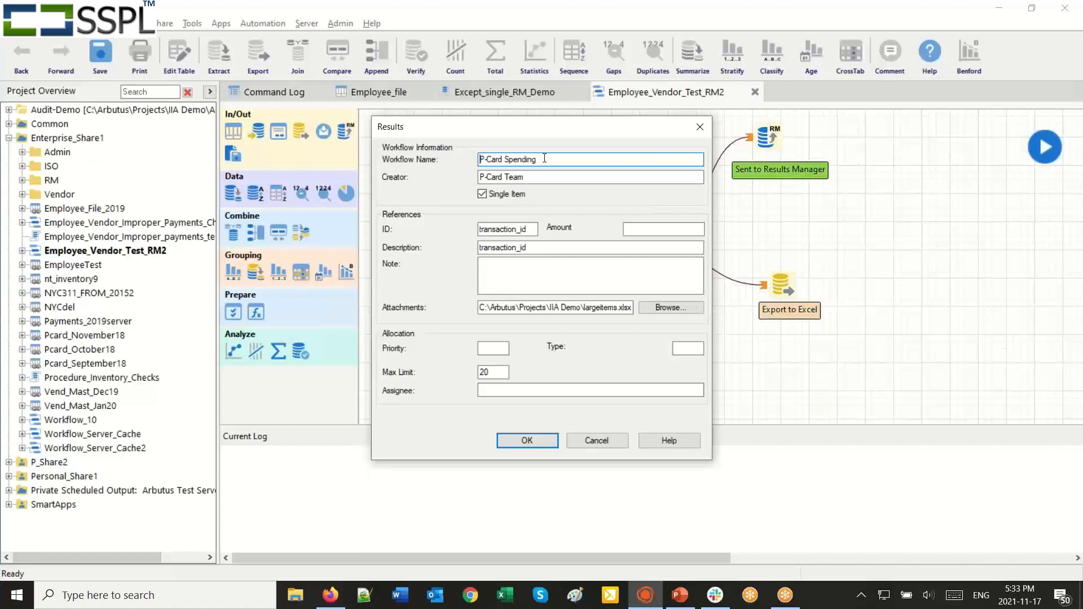
pyautogui.click(526, 440)
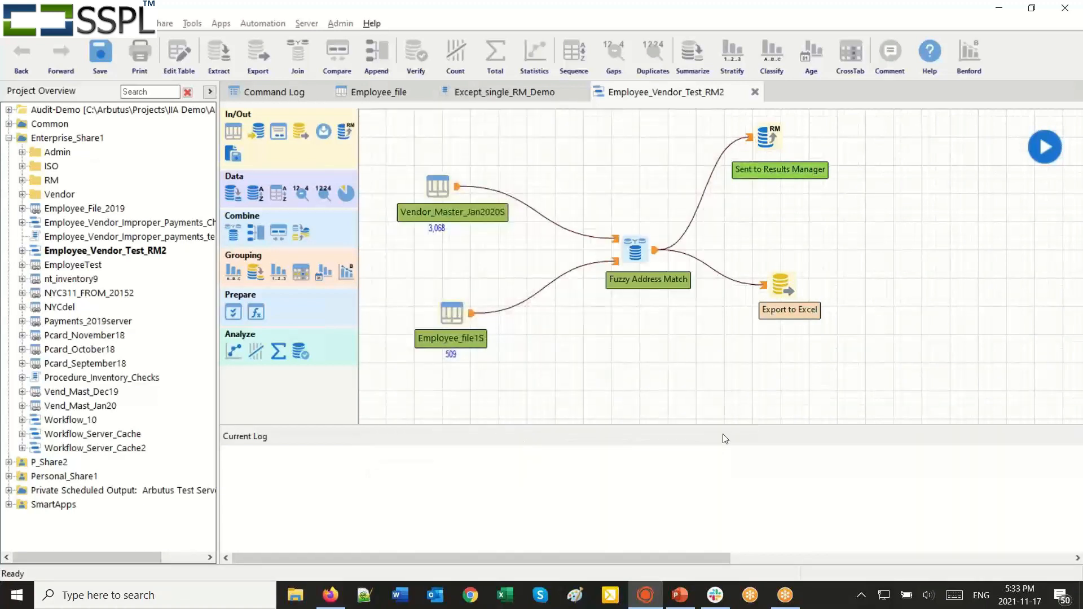
pyautogui.click(1046, 149)
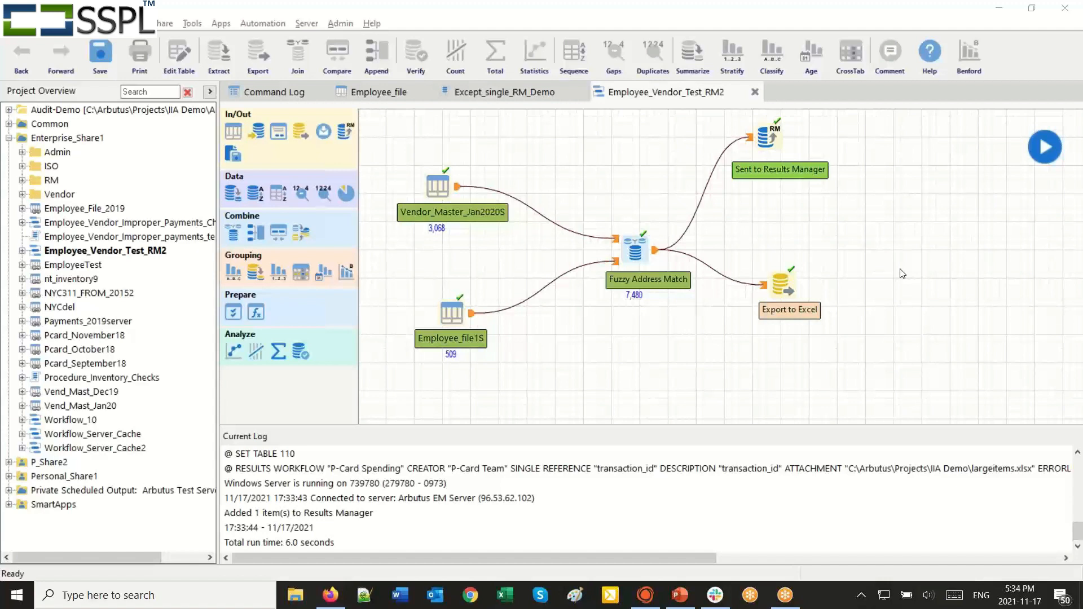
# Step: Switch back to Results Manager in Firefox and list all activities, sorted by opened date with the newest first
pyautogui.hotkey('alt', 'Tab')
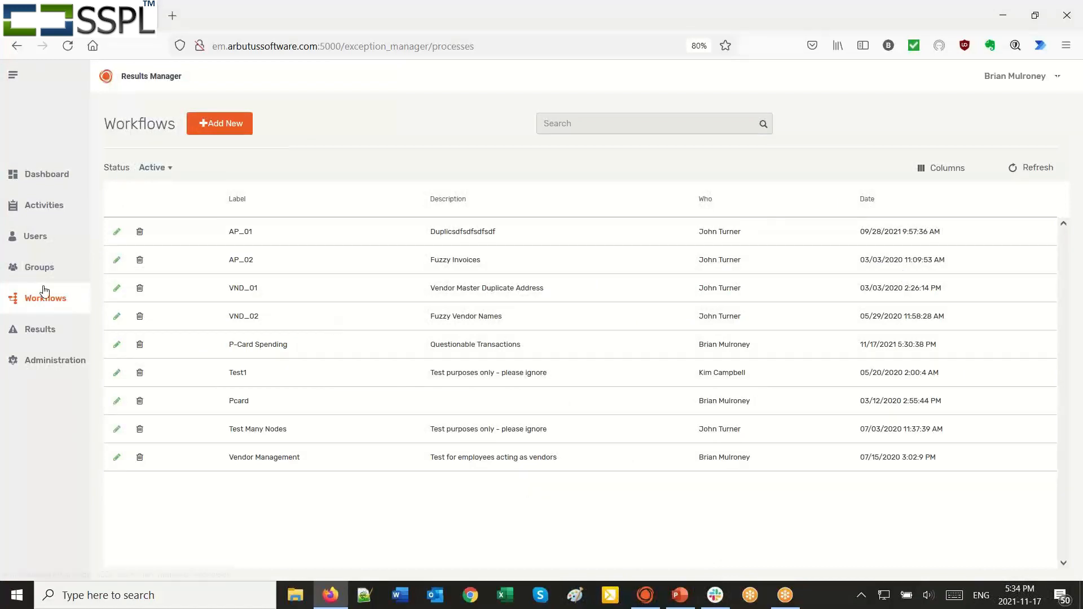
pyautogui.click(43, 207)
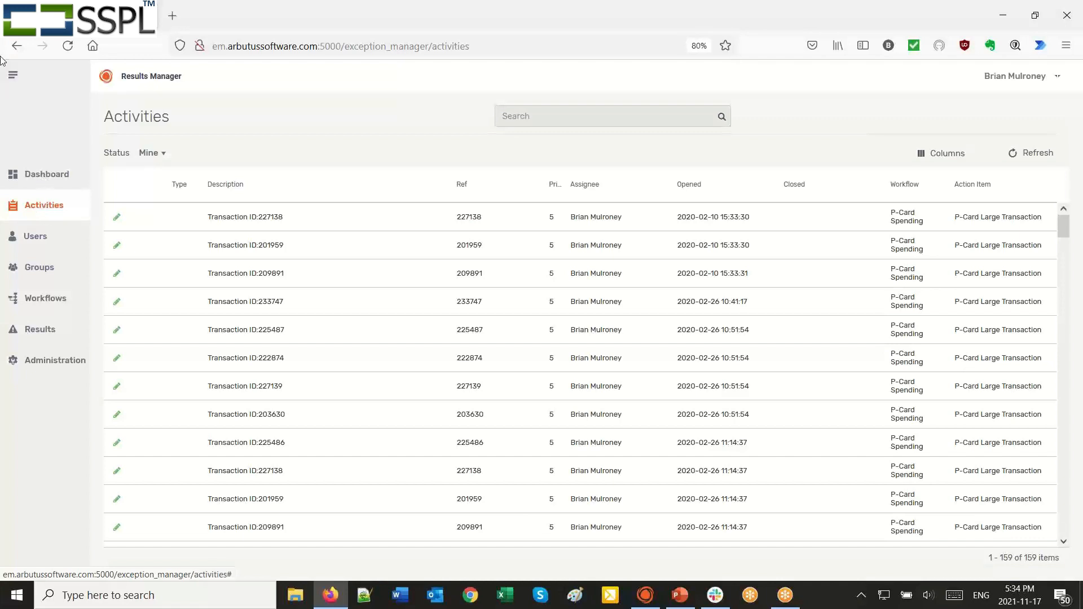
pyautogui.click(150, 156)
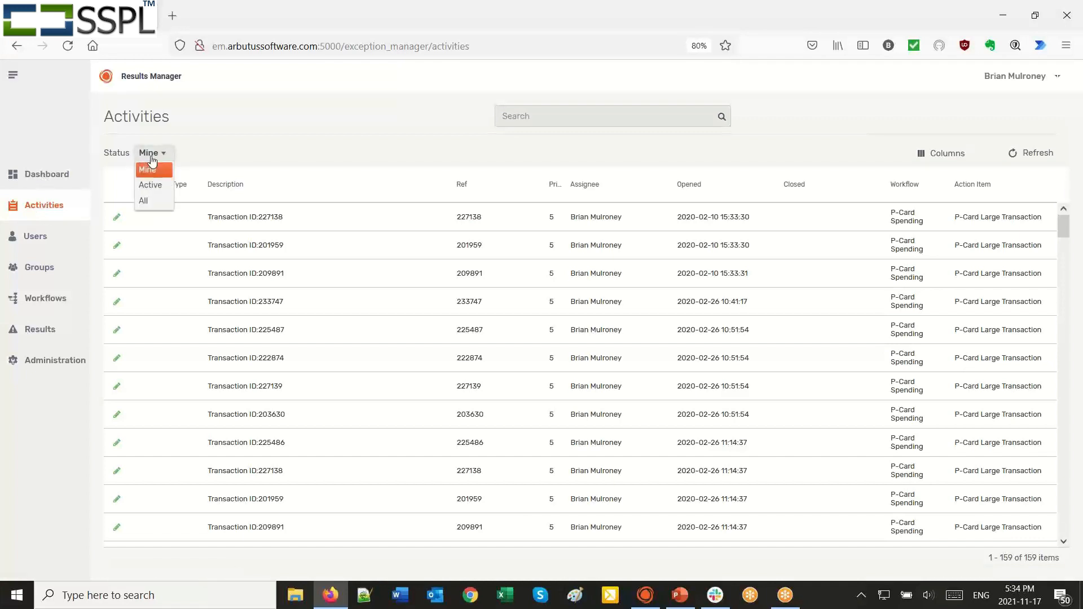
pyautogui.click(155, 205)
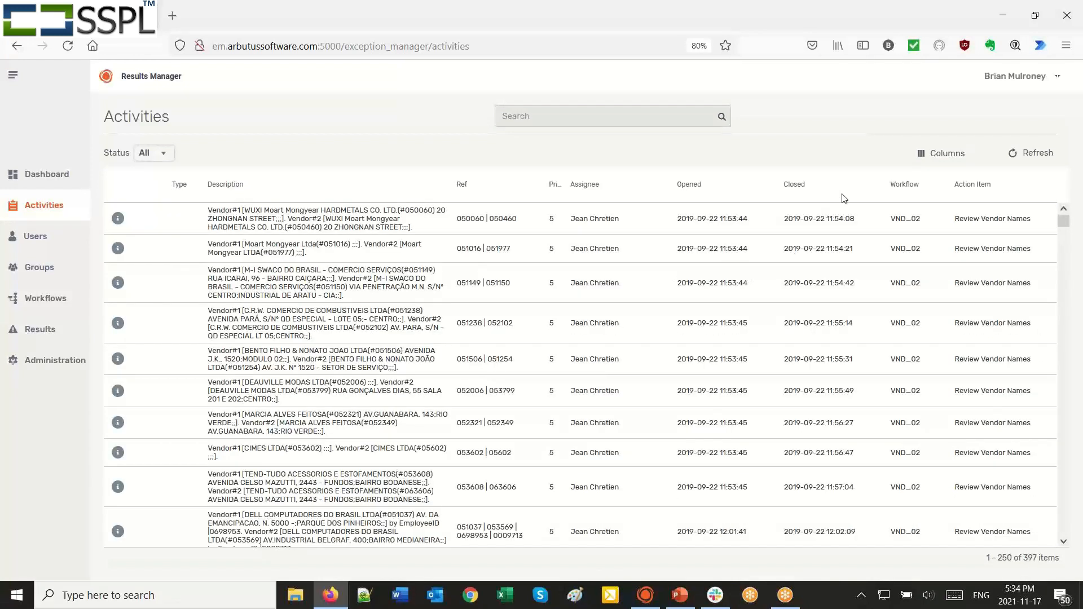
pyautogui.click(728, 190)
pyautogui.click(728, 189)
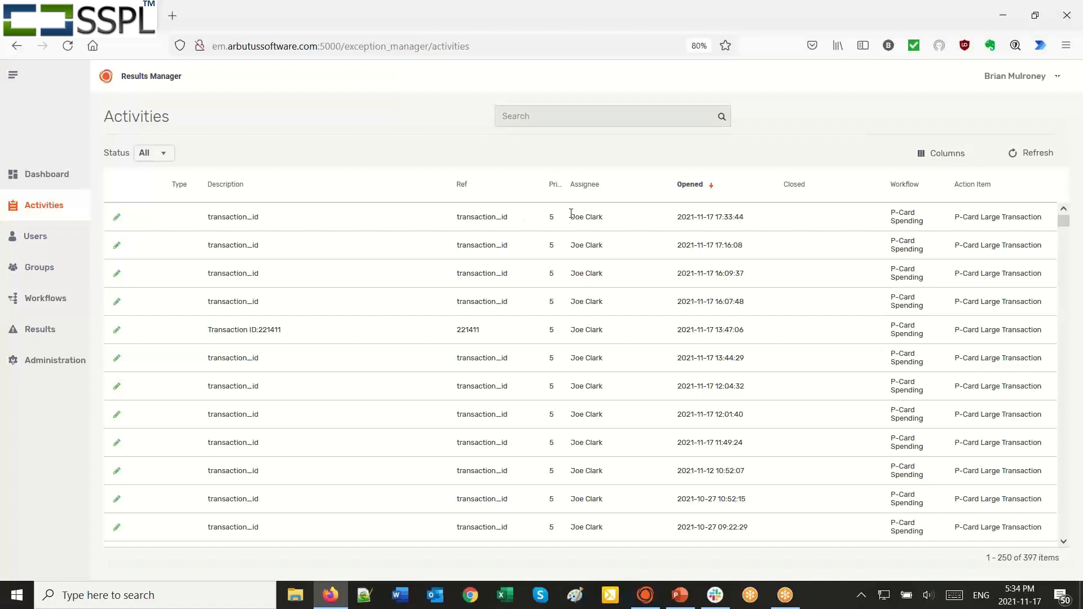
# Step: Open the newest P-Card Spending activity and examine its details, attachments, notes and instructions
pyautogui.click(236, 217)
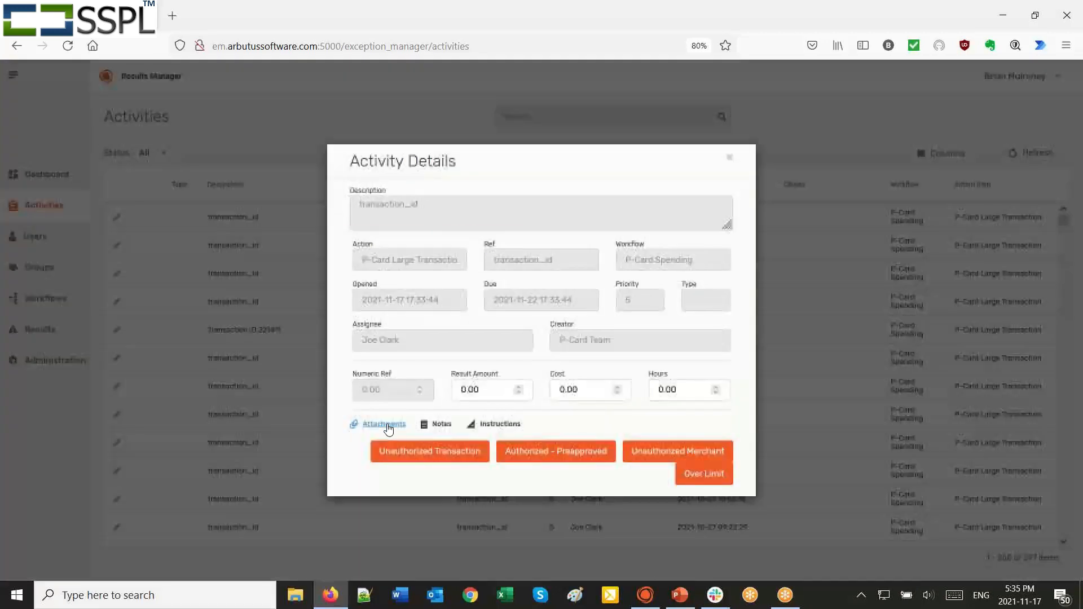
pyautogui.click(387, 426)
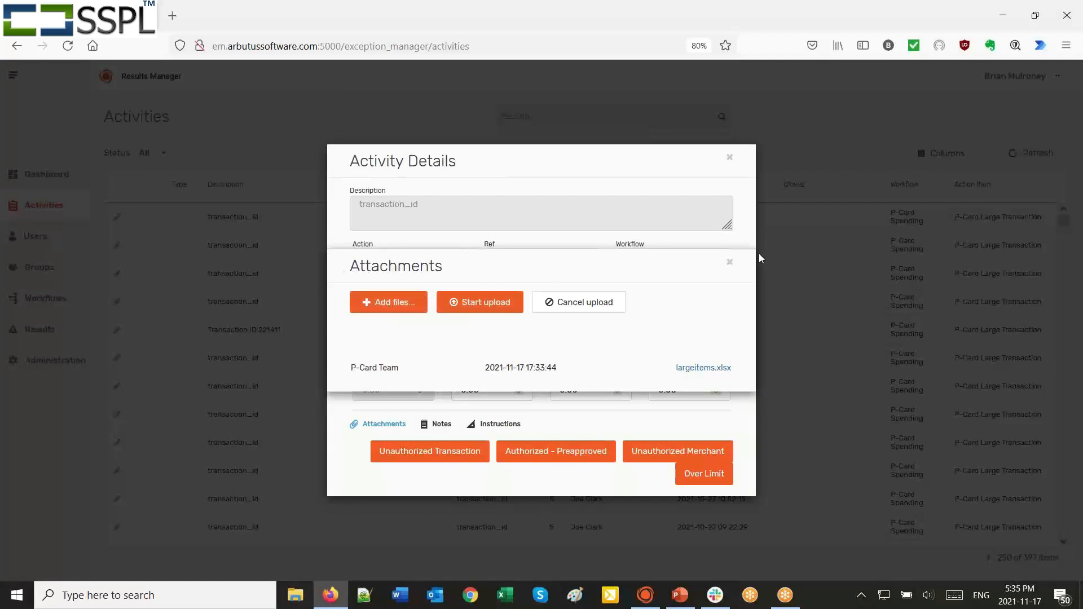
pyautogui.click(732, 261)
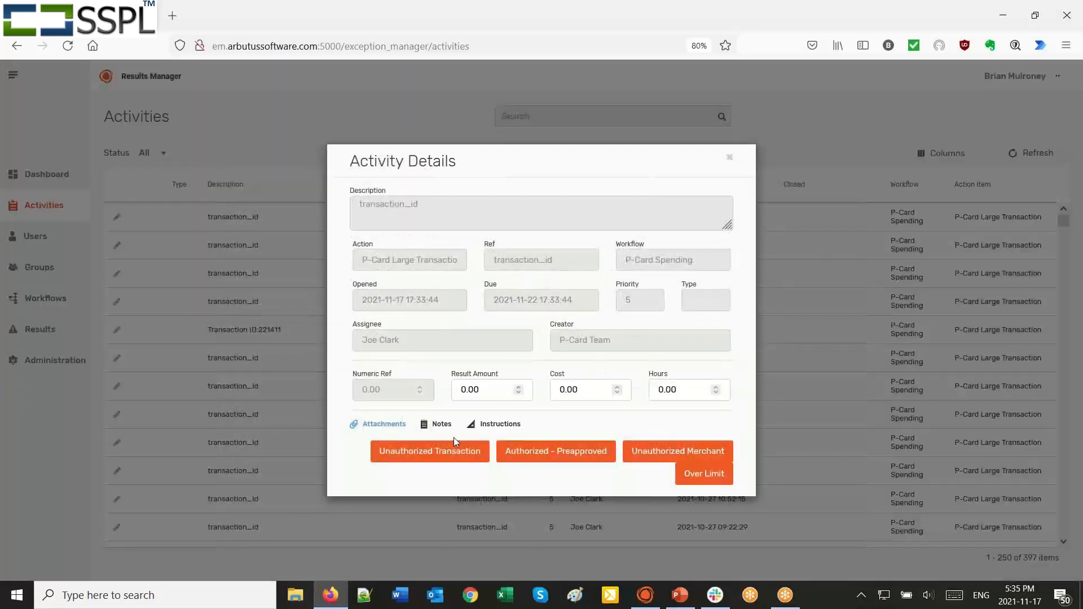
pyautogui.click(439, 425)
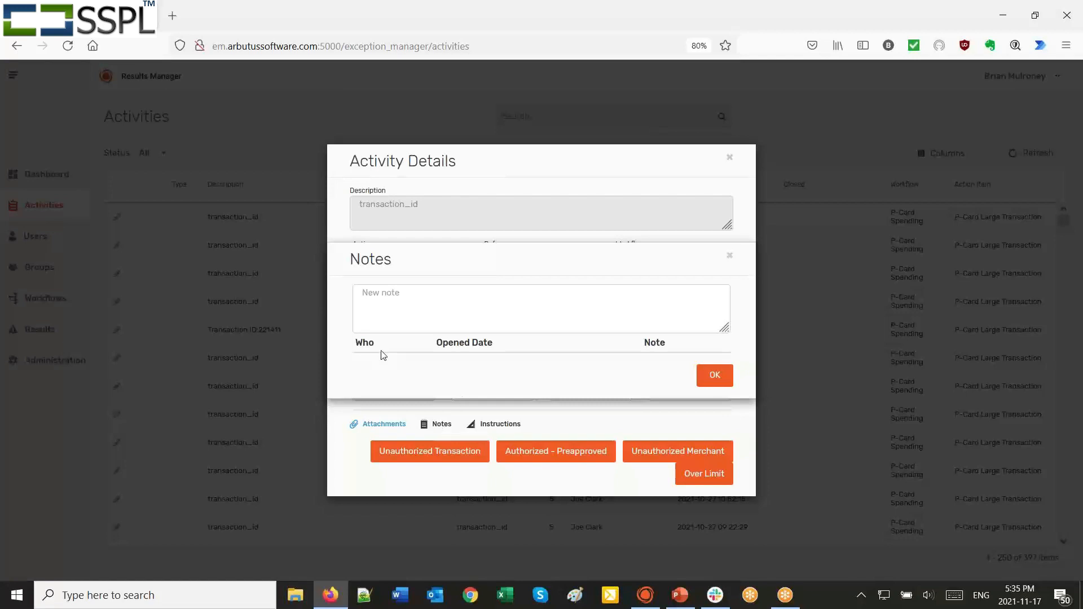
pyautogui.click(714, 376)
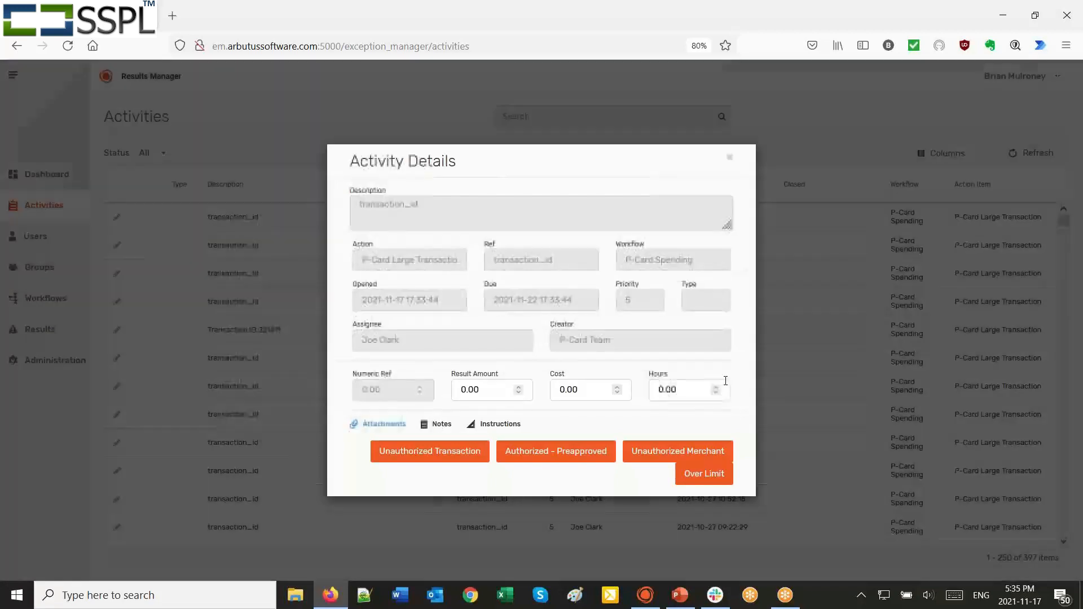
pyautogui.click(501, 432)
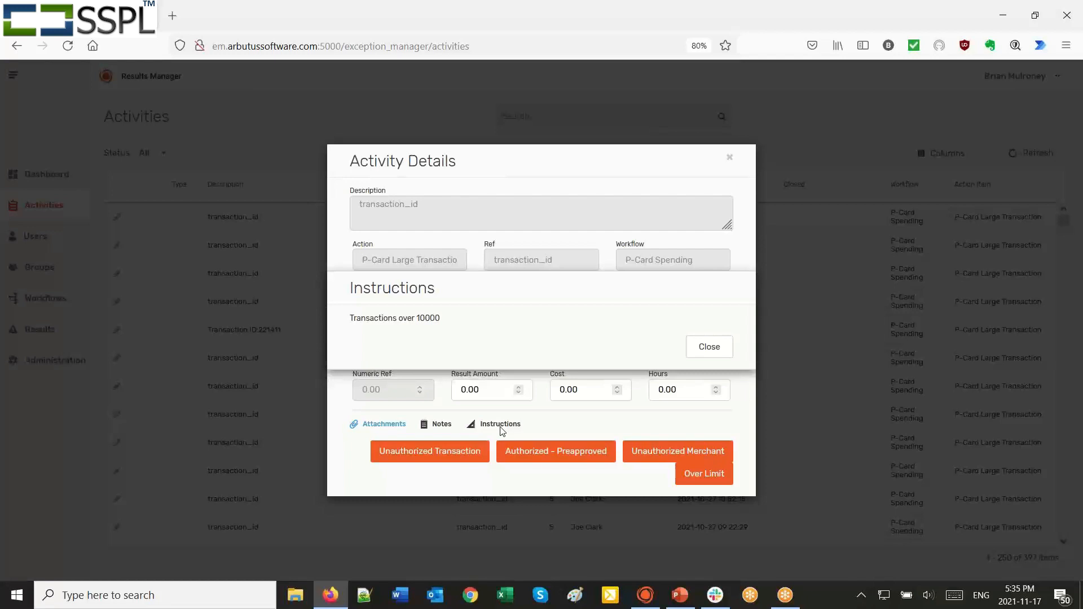
pyautogui.click(711, 346)
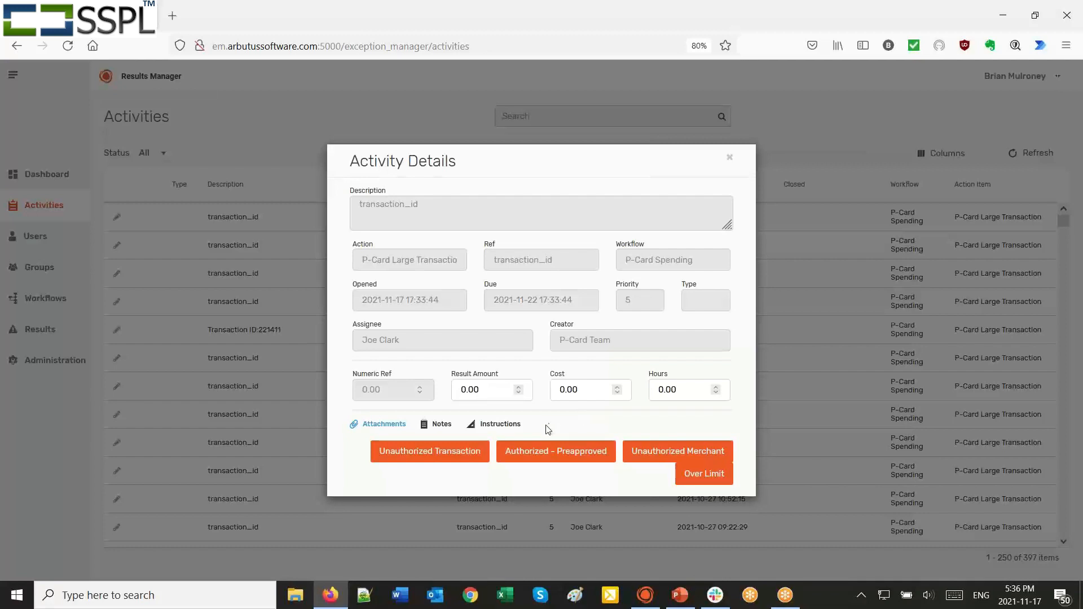
# Step: Resolve the opened activity as "Authorized - Preapproved" and open the Results list
pyautogui.click(542, 451)
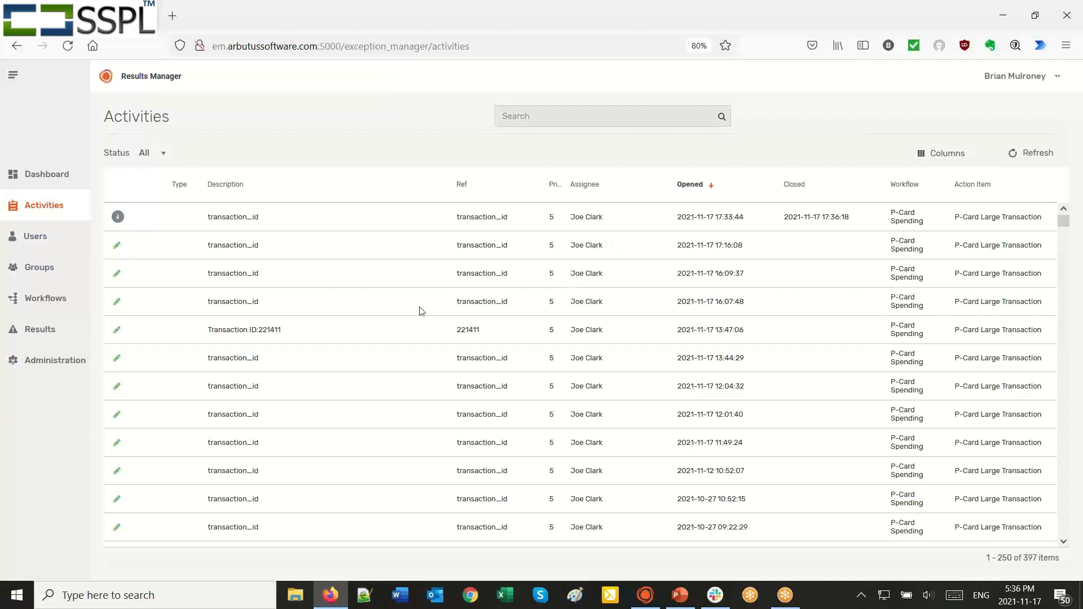
pyautogui.click(44, 333)
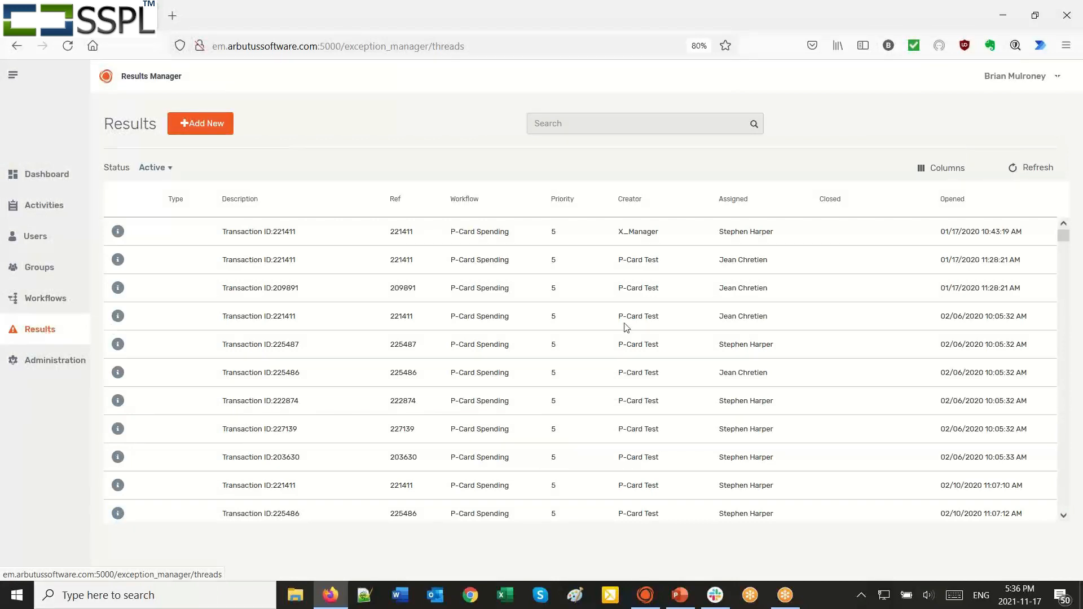
# Step: List results of all statuses, sorted by closed date with the most recent first
pyautogui.click(147, 170)
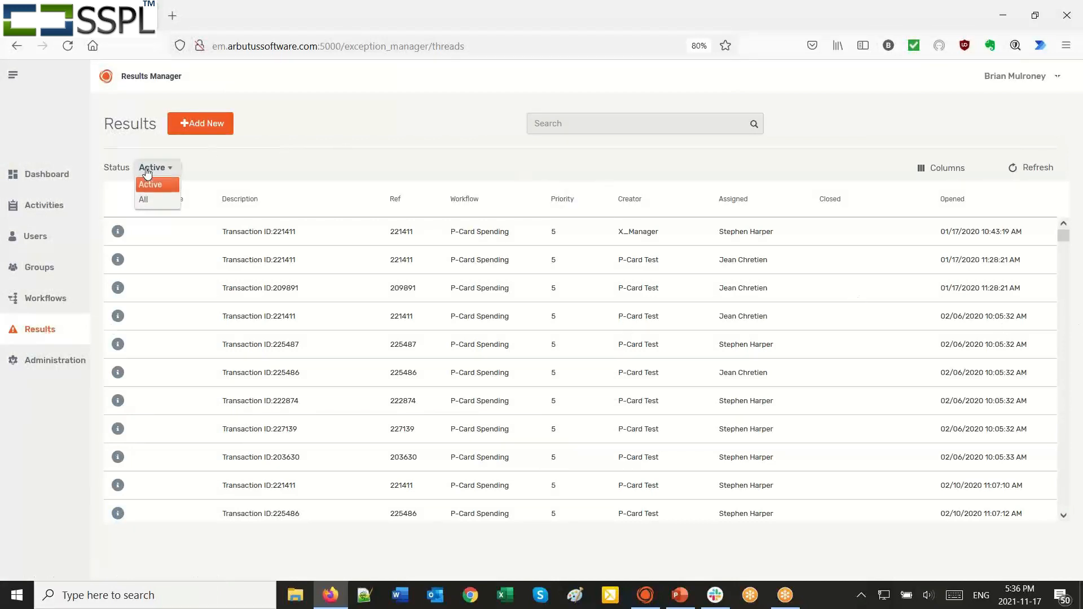
pyautogui.click(150, 203)
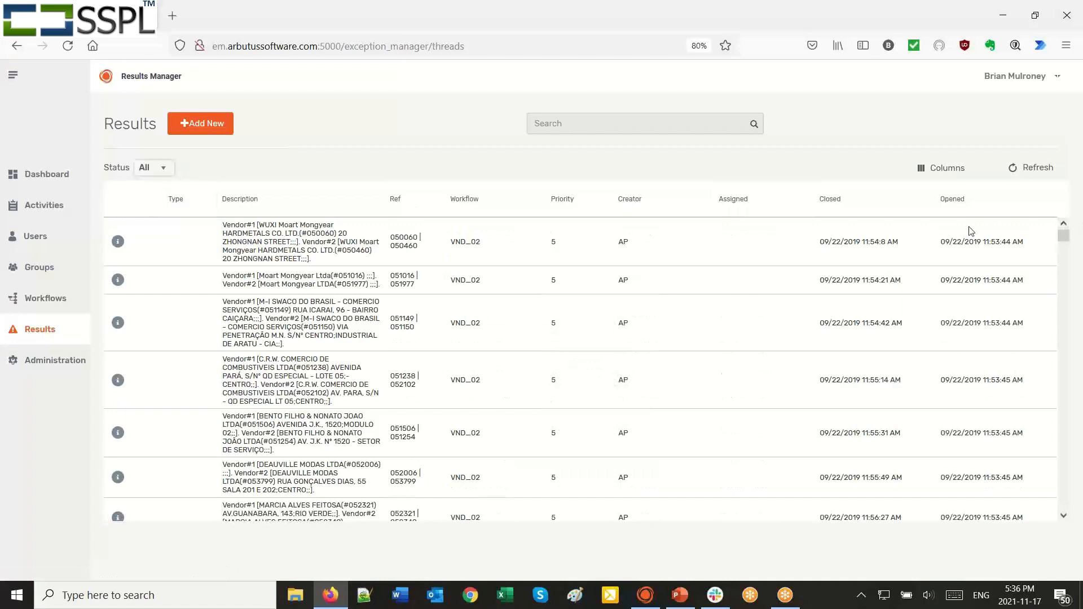
pyautogui.click(811, 213)
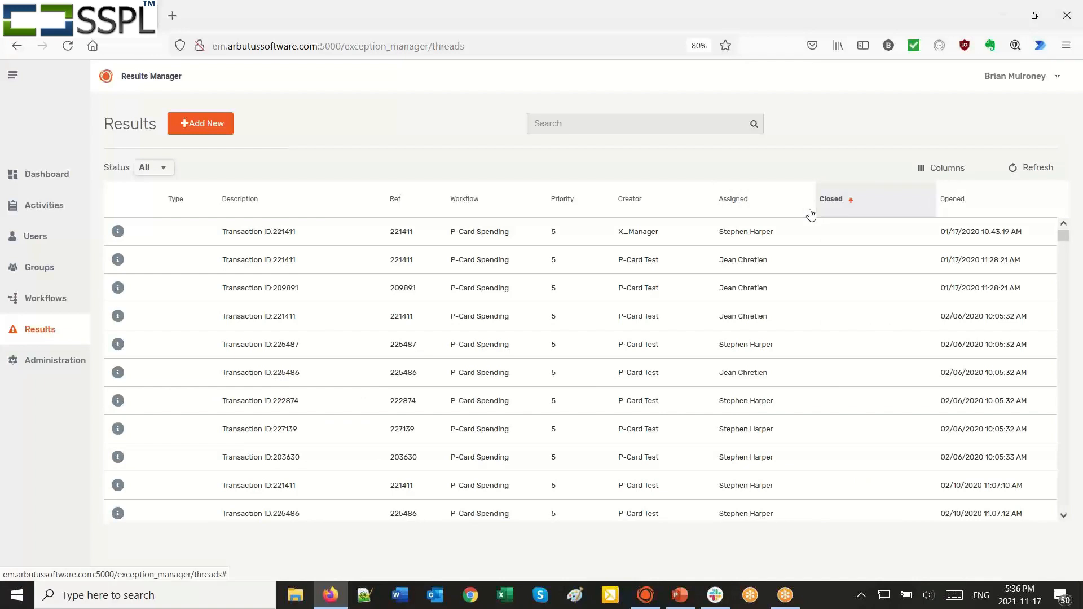
pyautogui.click(860, 206)
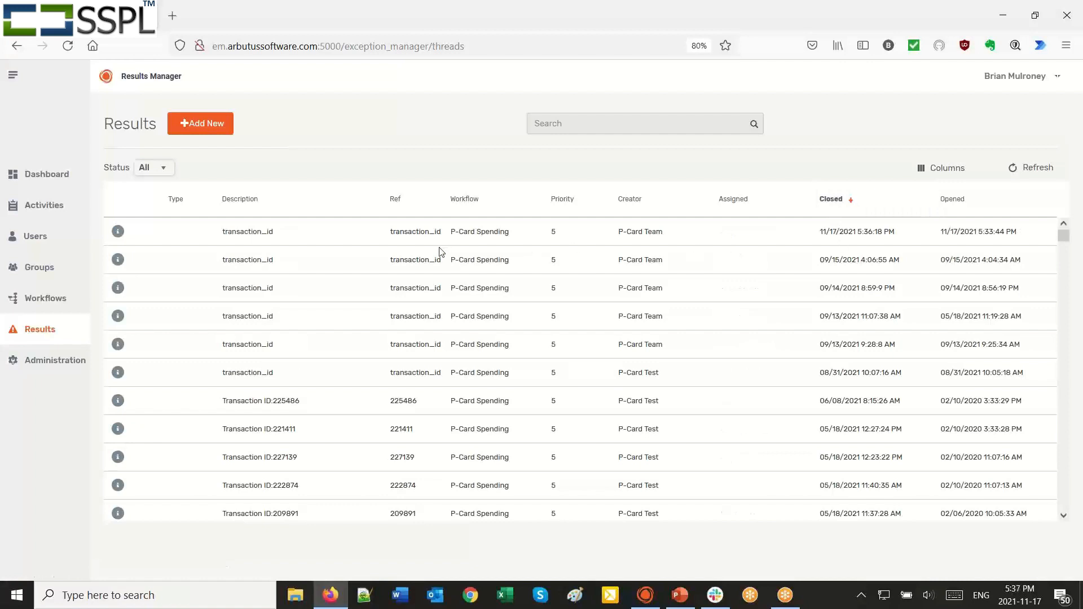
# Step: Review the activities log of the most recently closed P-Card Spending result, and view the Administration backup options
pyautogui.click(237, 242)
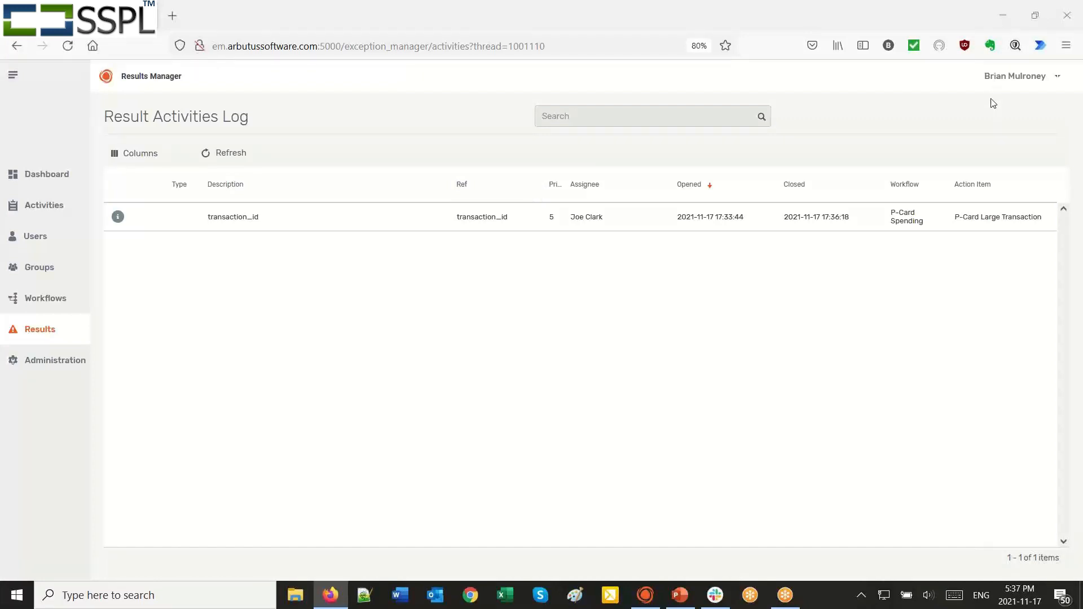
pyautogui.click(32, 366)
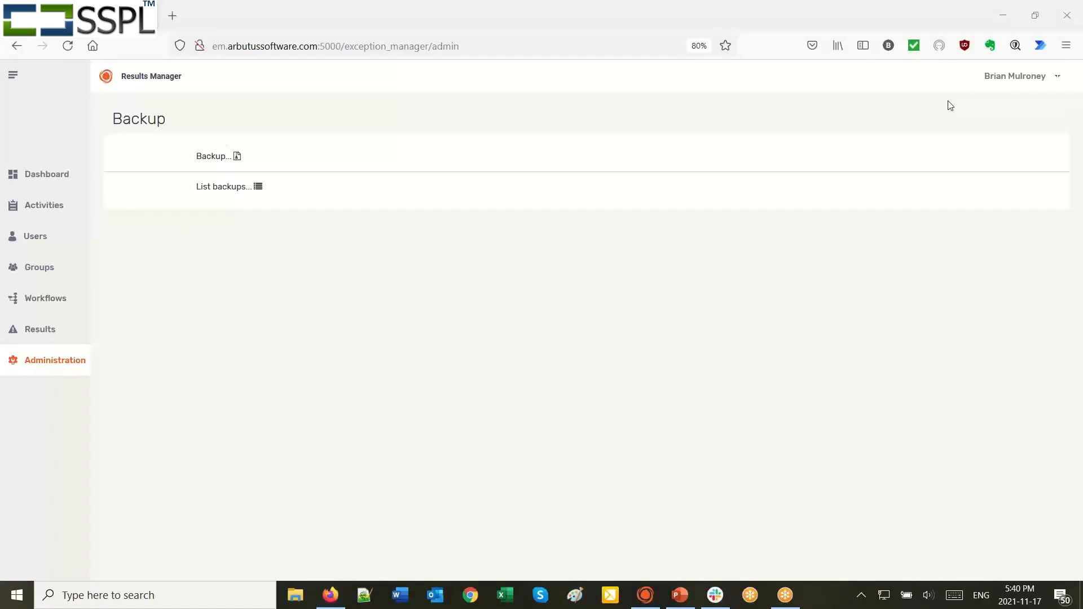
# Step: Switch to Arbutus Analyzer, open the Activity table from Results_Manager_Data1 and look over its columns
pyautogui.hotkey('alt', 'Tab')
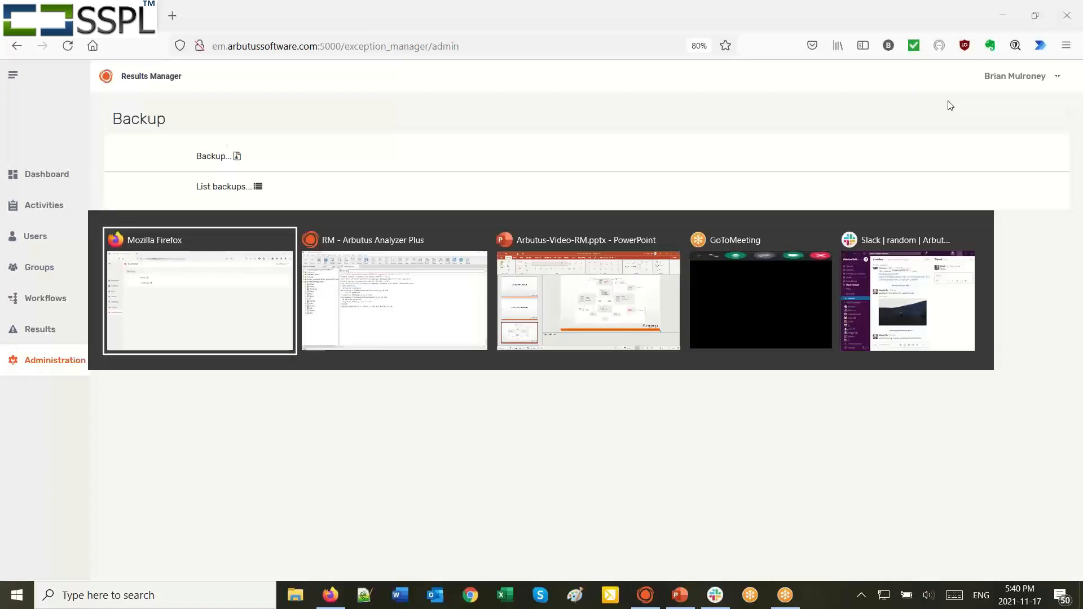
pyautogui.hotkey('alt', 'Tab')
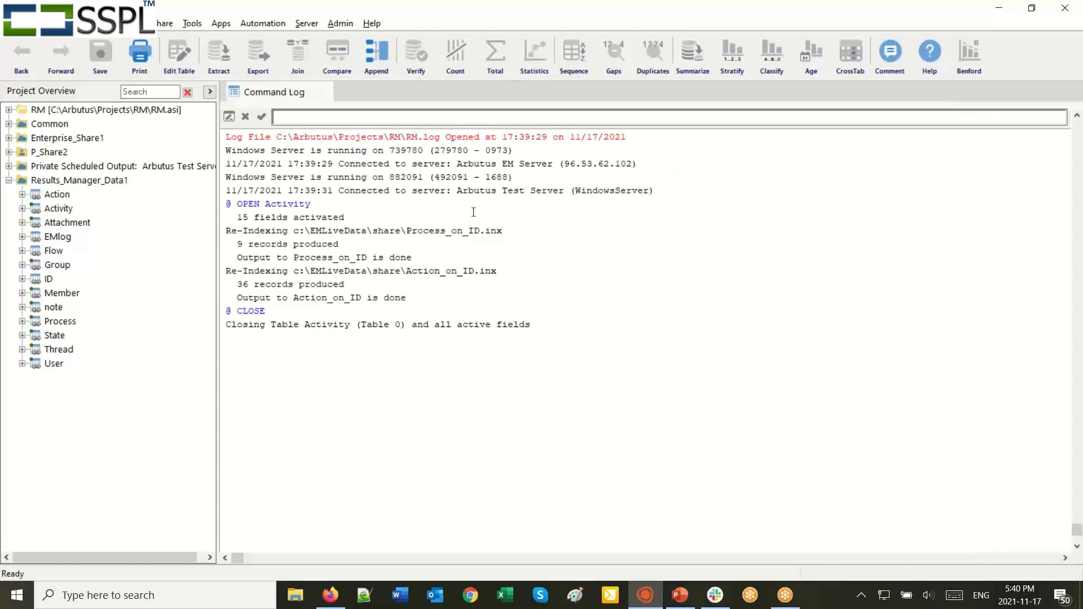
pyautogui.click(60, 212)
pyautogui.doubleClick(59, 208)
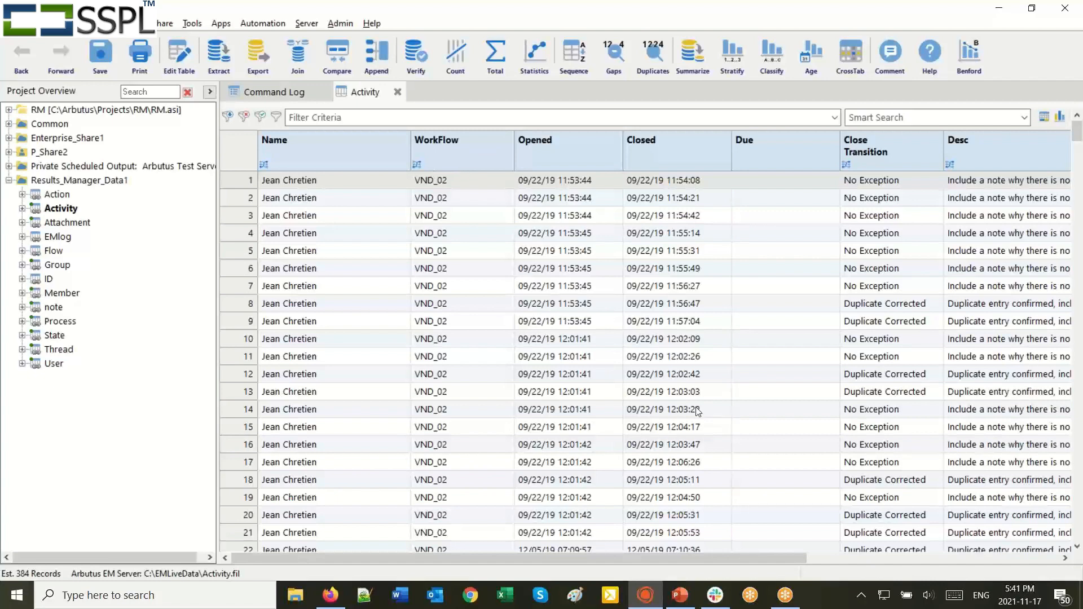
pyautogui.moveTo(734, 558); pyautogui.dragTo(607, 553)
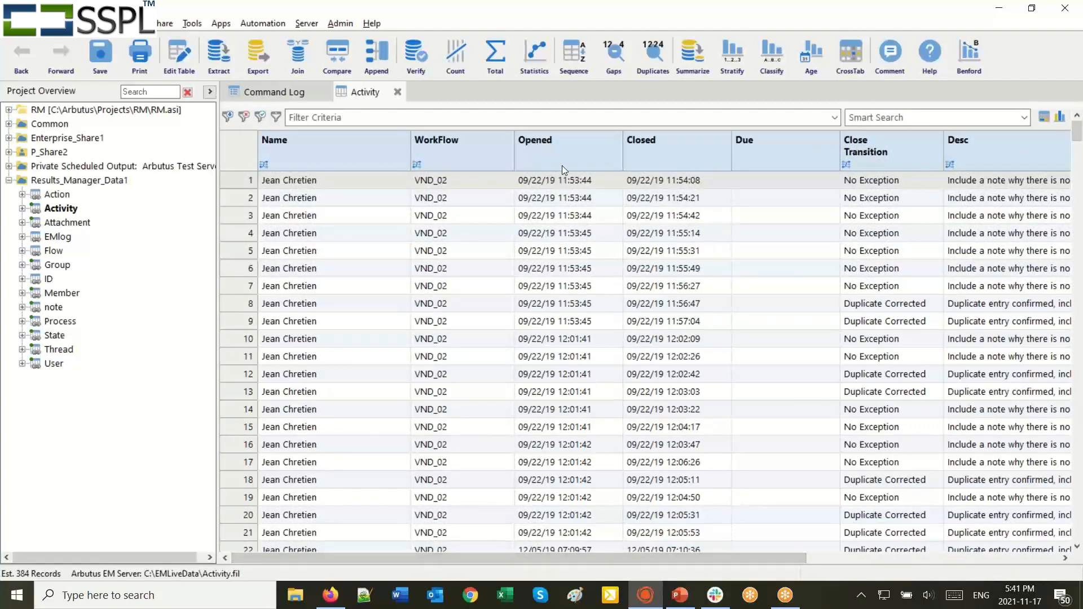
# Step: Classify the Activity table on the Close Transition field
pyautogui.click(891, 152)
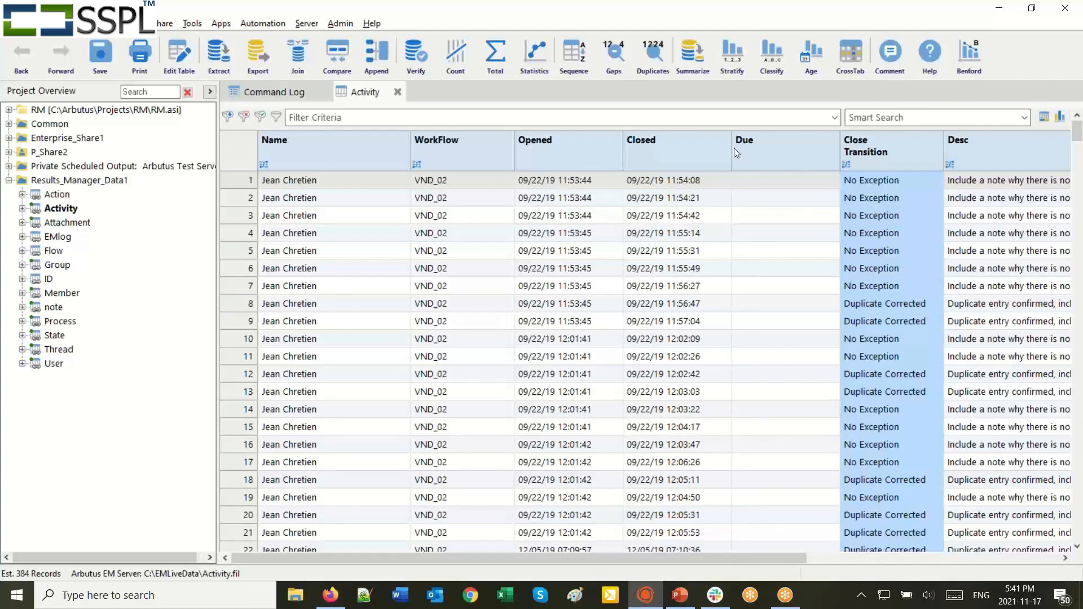
pyautogui.click(776, 60)
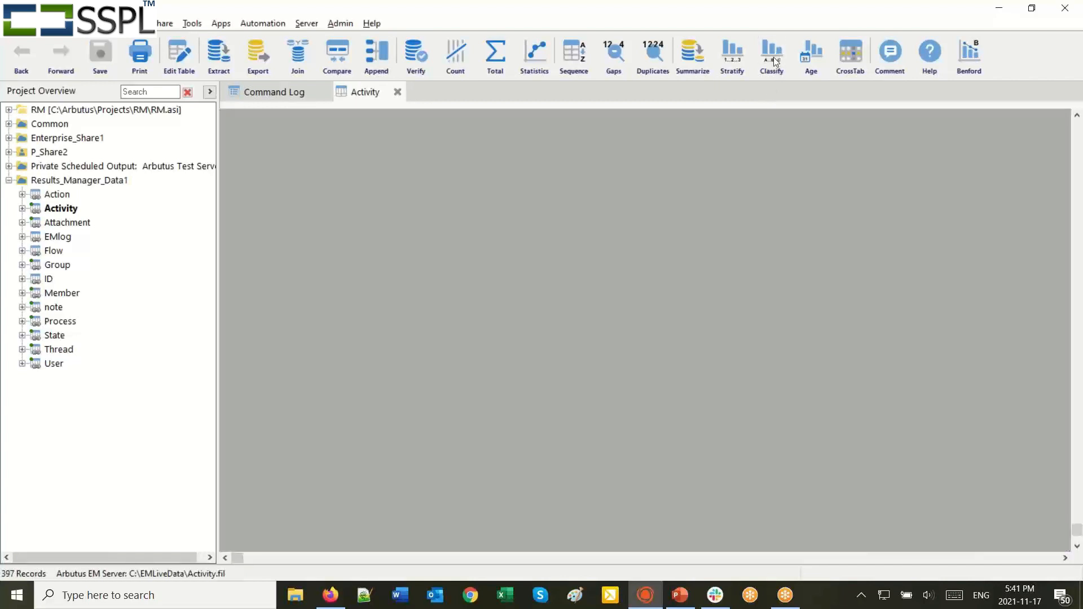